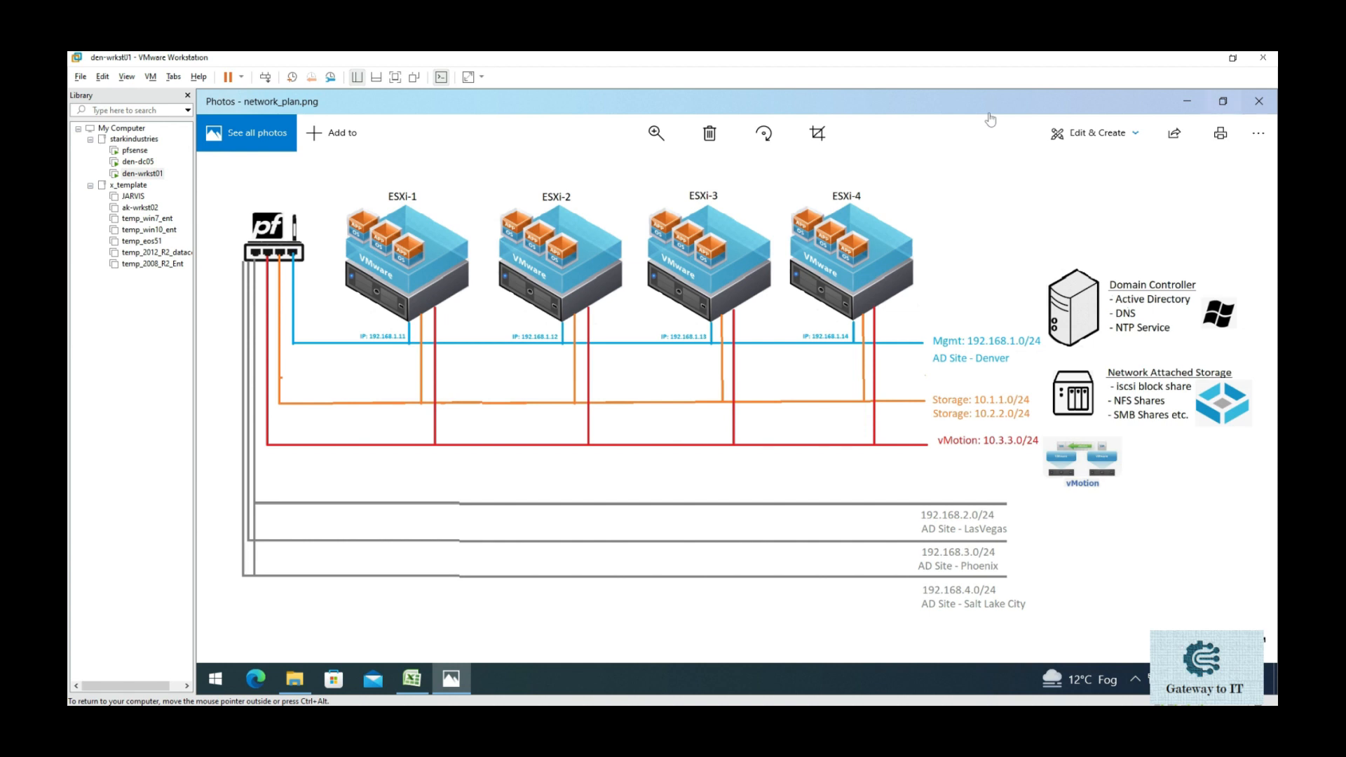
- Shrink the Windows Photos network plan to a smaller window and move it aside
{"action": "double_click", "coordinate": [990, 112]}
{"action": "left_click_drag", "start_coordinate": [702, 118], "coordinate": [1020, 137]}
{"action": "left_click", "coordinate": [990, 115]}
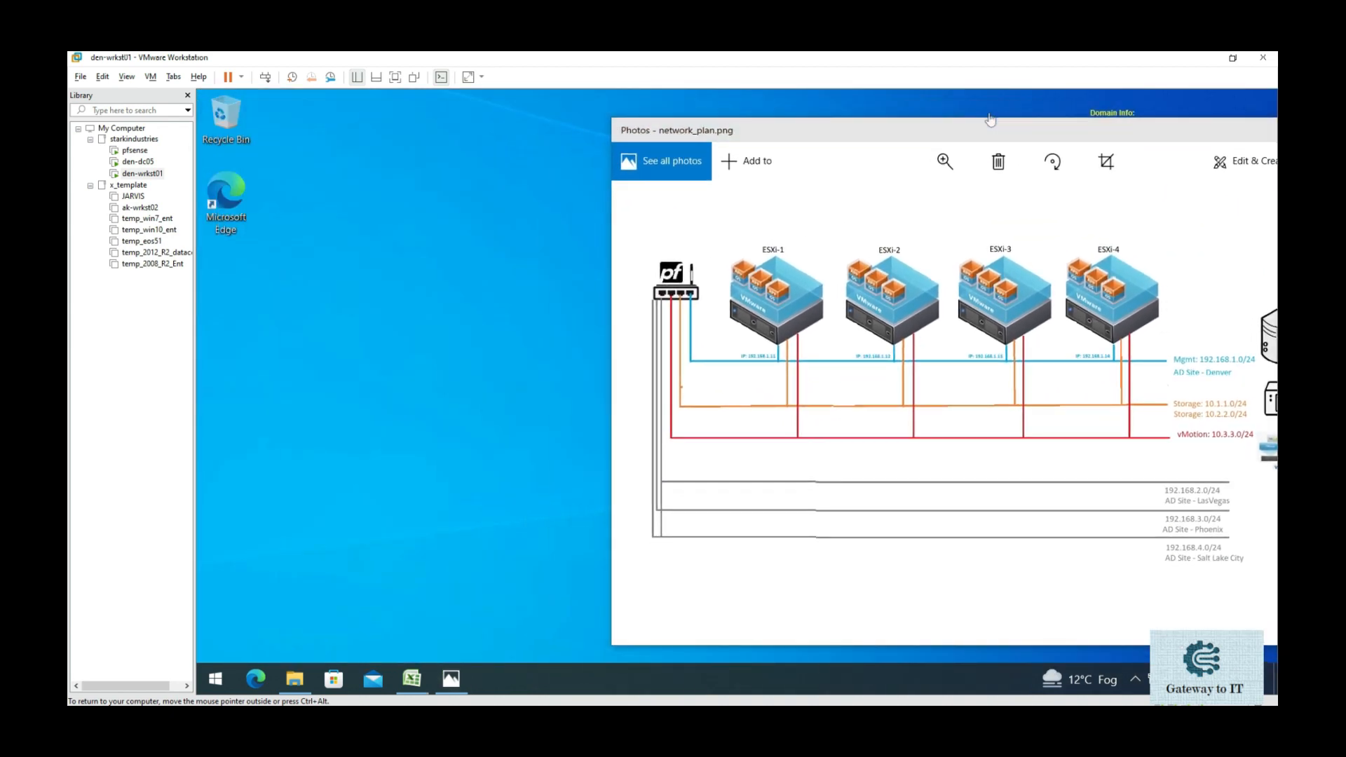
- Launch DNS Manager by running dnsmgmt.msc from the Win+X Run box
{"action": "key", "text": "super+x"}
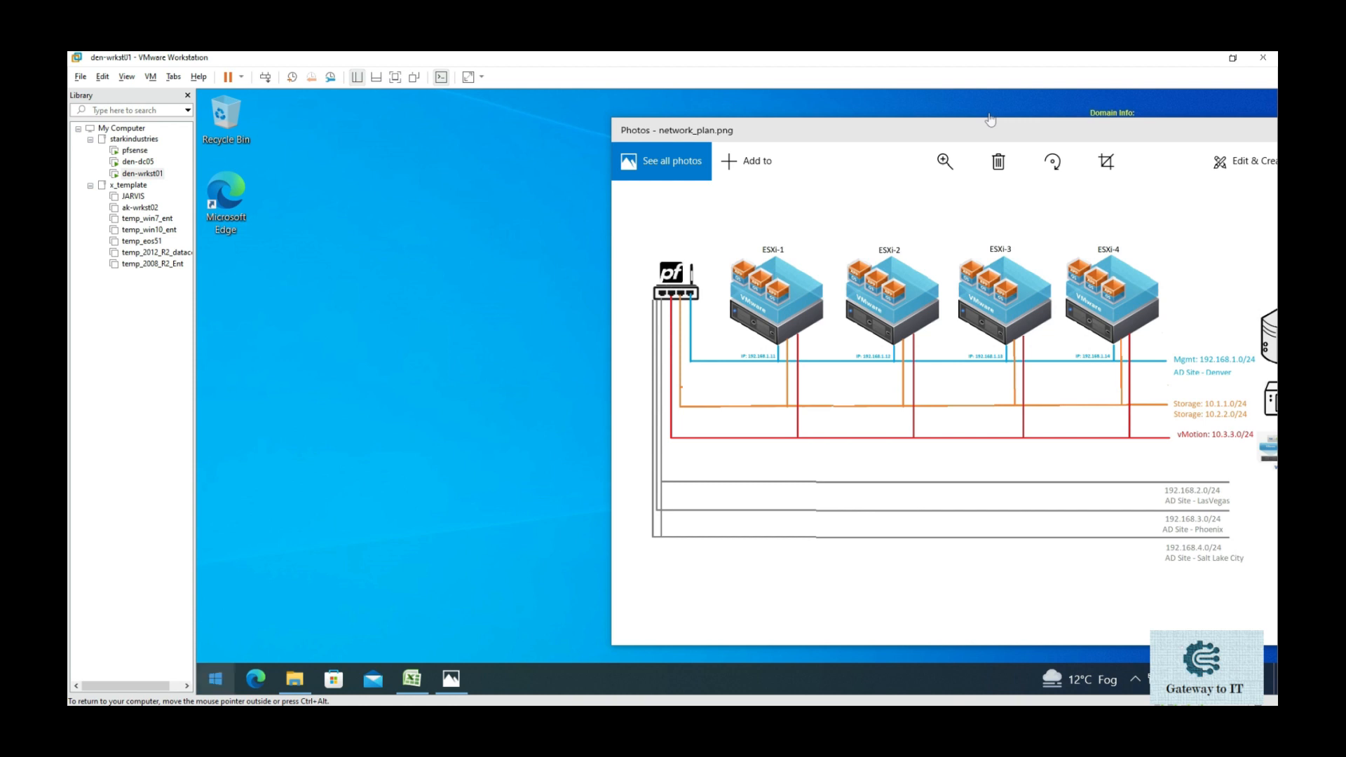
{"action": "key", "text": "r"}
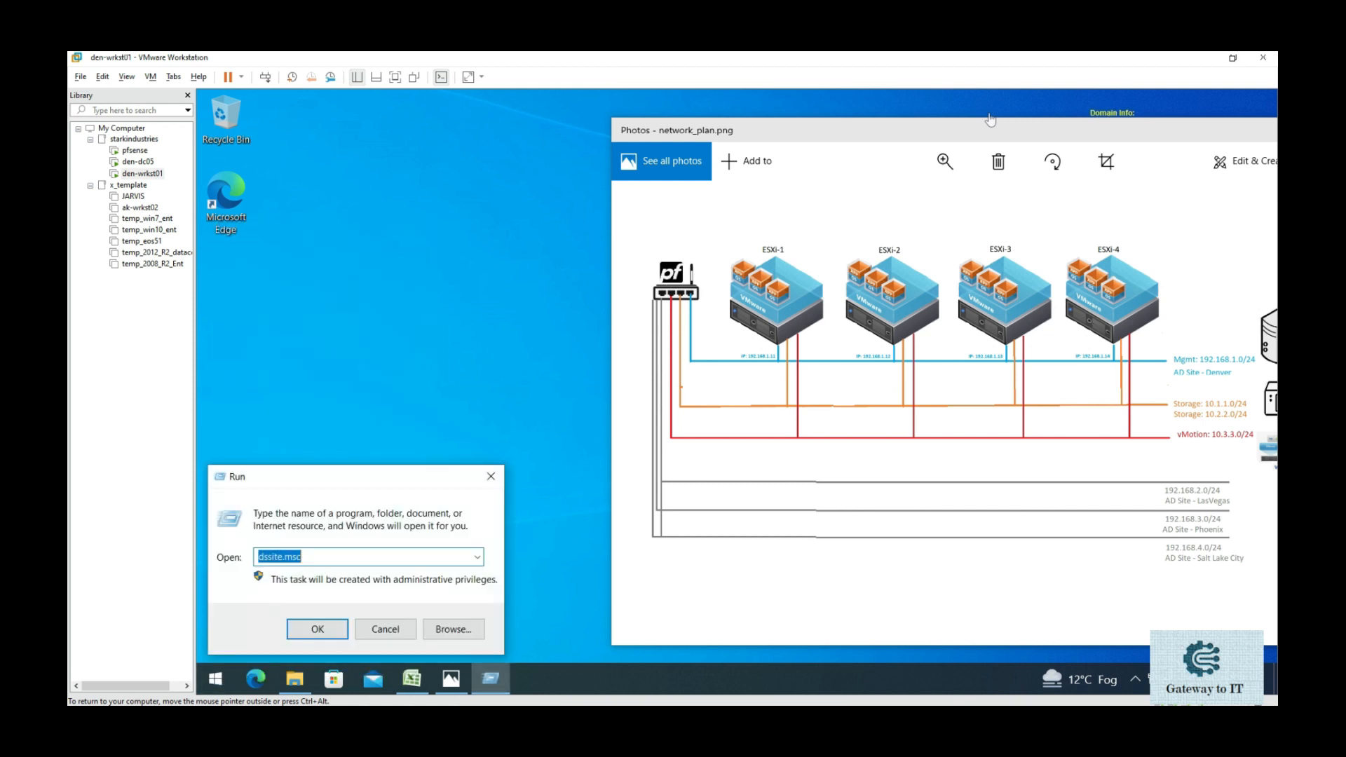
{"action": "type", "text": "dnsmgmt.msc"}
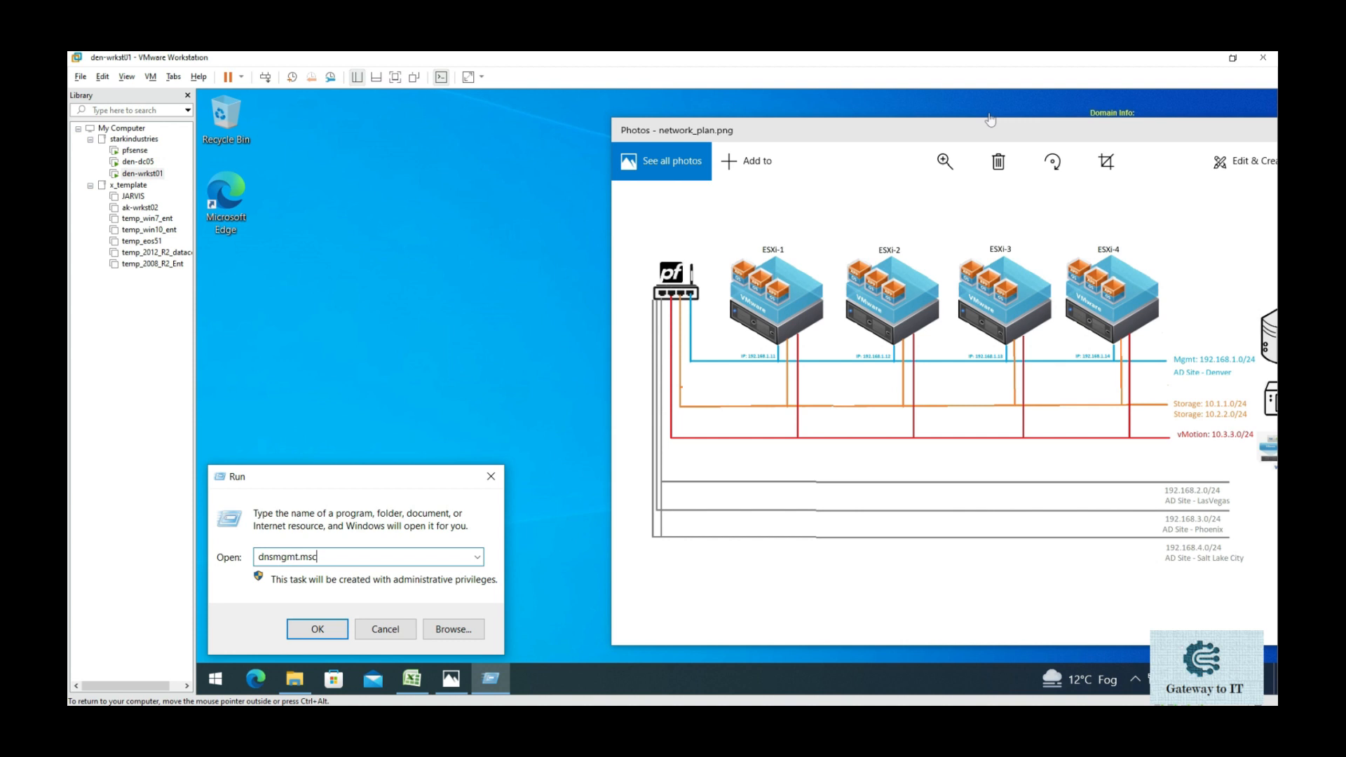
{"action": "key", "text": "Return"}
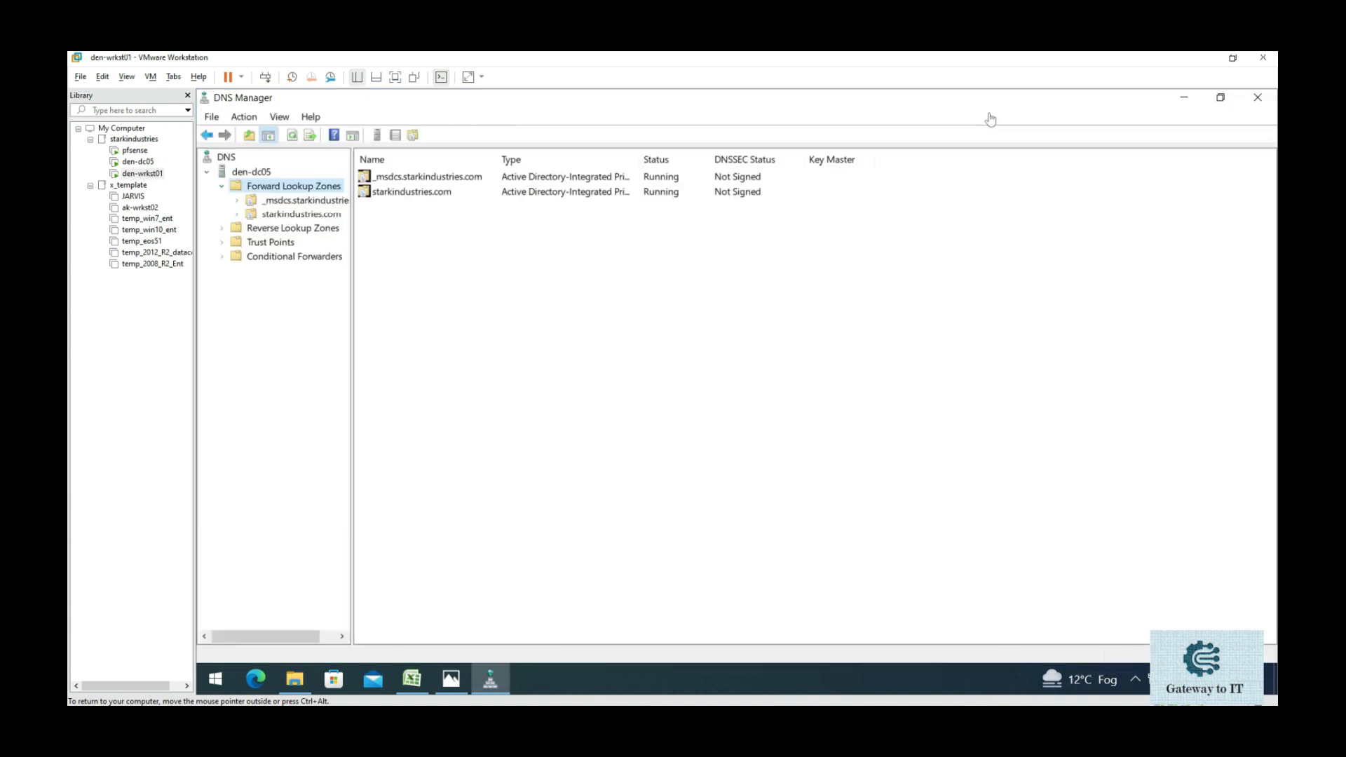
- Check the starkindustries.com zone records and the empty Reverse Lookup Zones, then switch to the den-dc05 VM
{"action": "key", "text": "Down"}
{"action": "key", "text": "Down"}
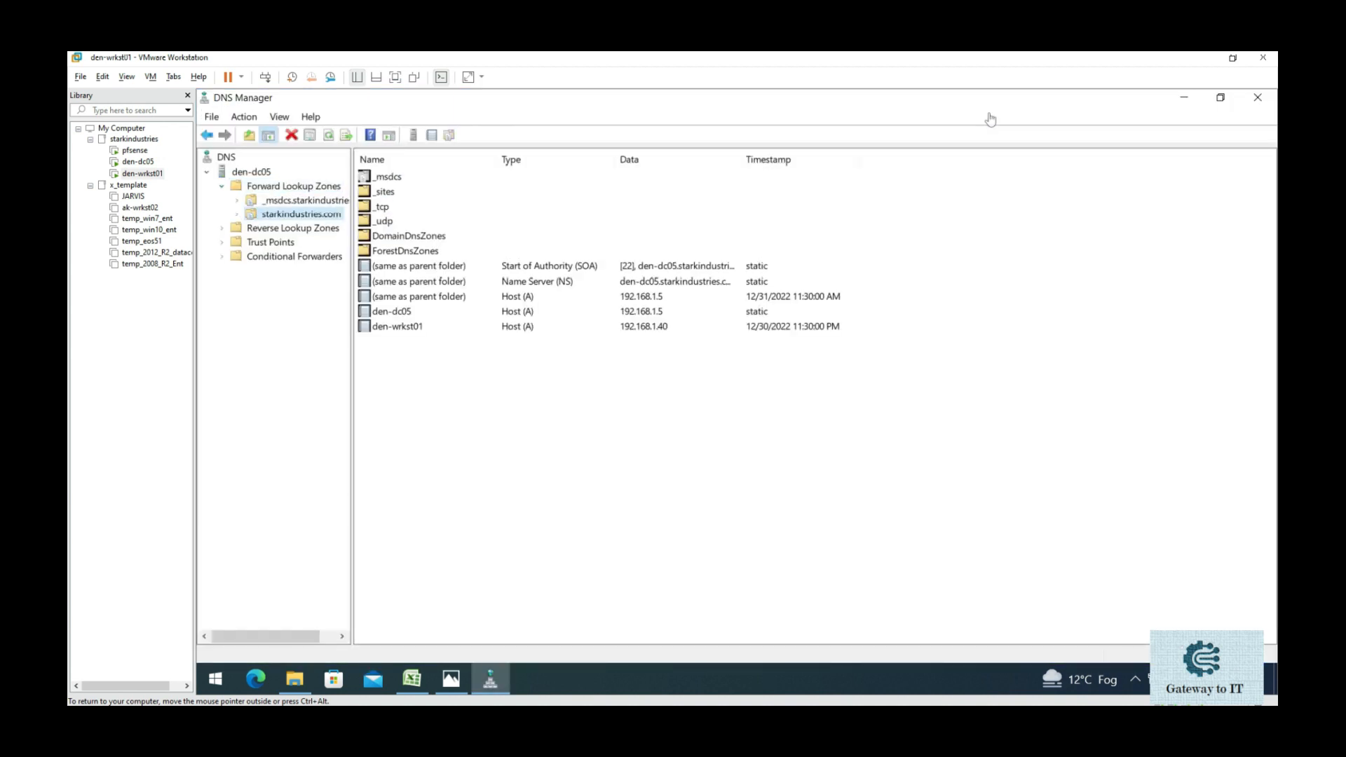
{"action": "key", "text": "Down"}
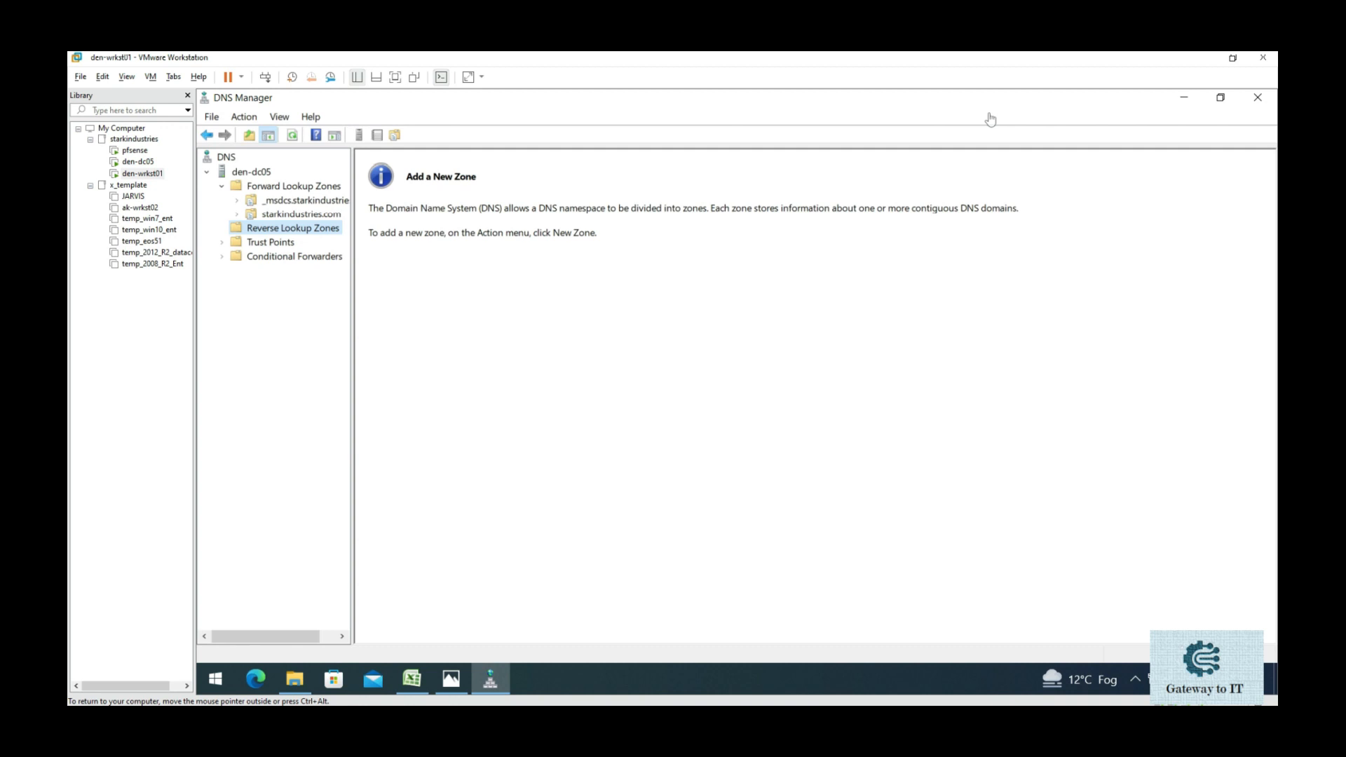
{"action": "left_click", "coordinate": [141, 162]}
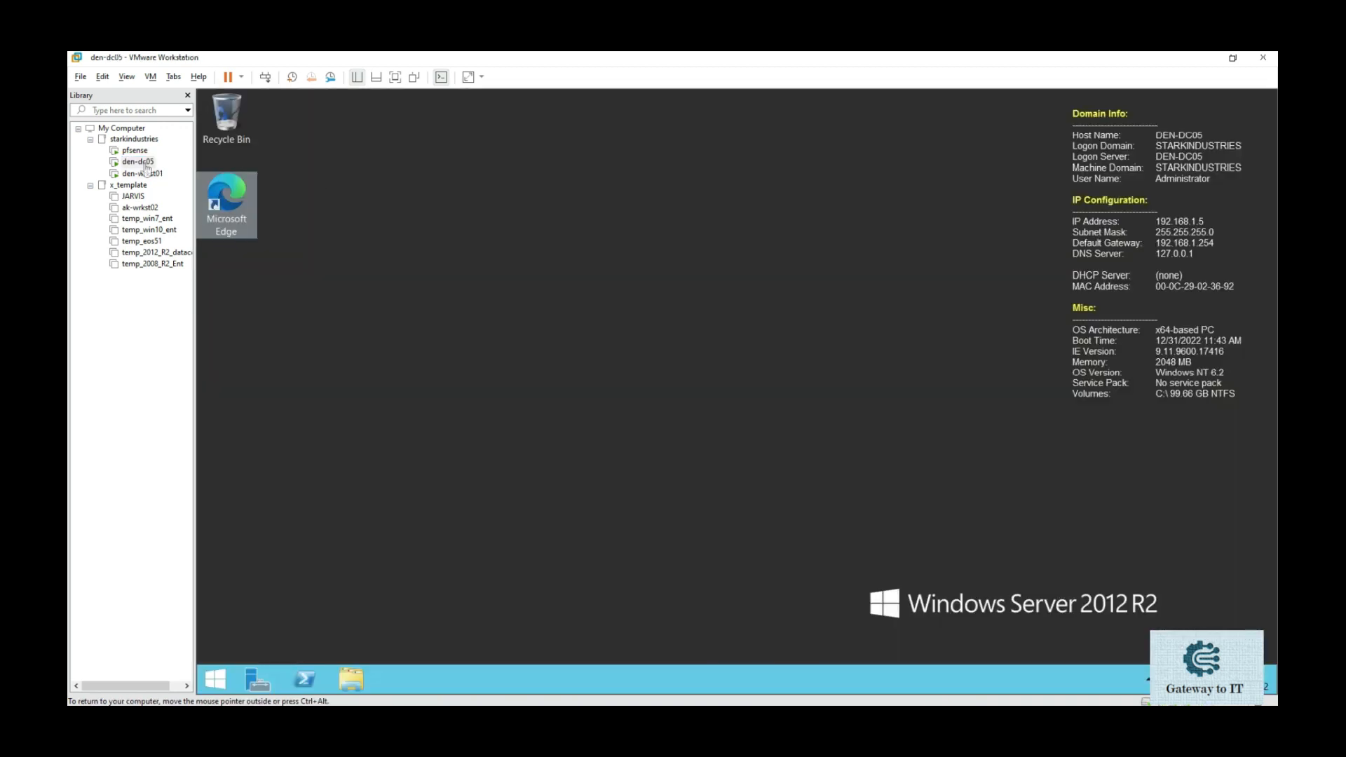
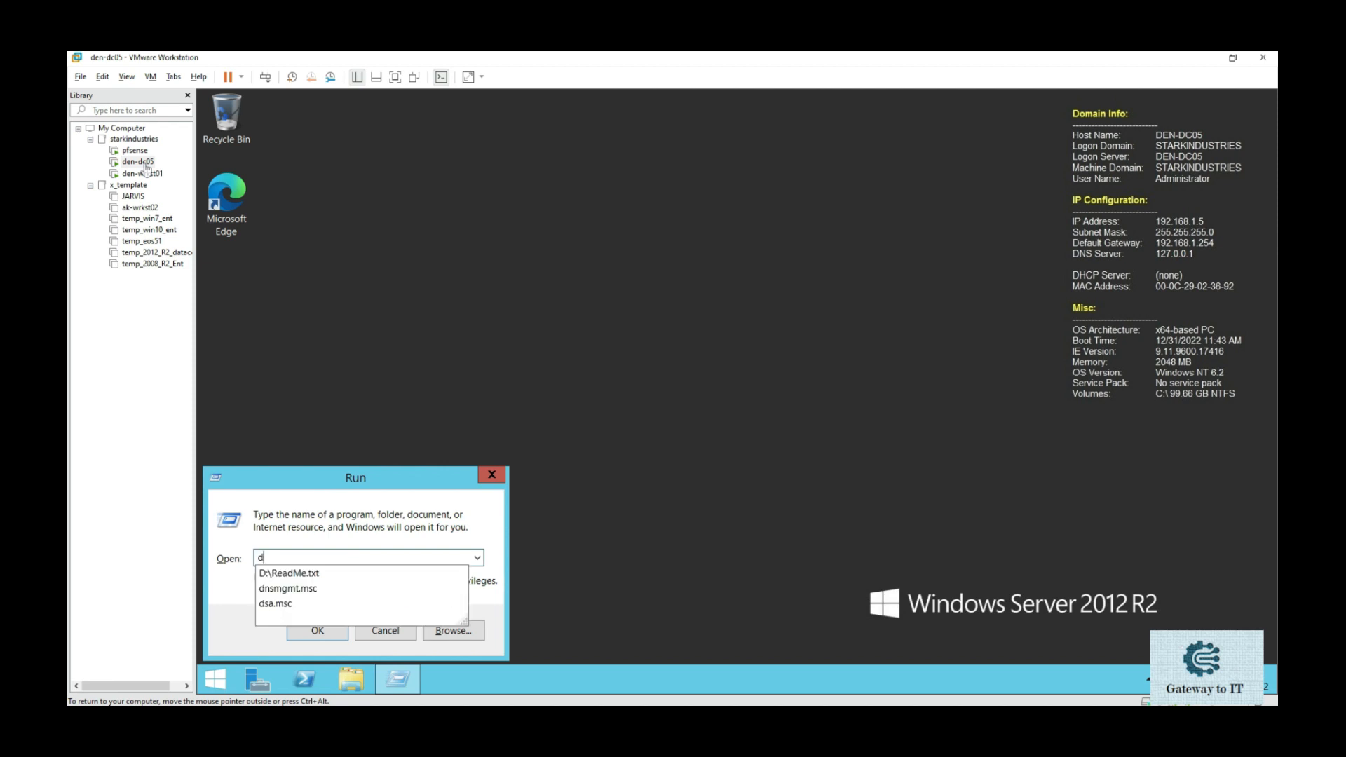
- Launch DNS Manager from the dnsmgmt.msc suggestion, then switch to the den-wrkst01 VM
{"action": "key", "text": "Down"}
{"action": "key", "text": "Down"}
{"action": "key", "text": "Return"}
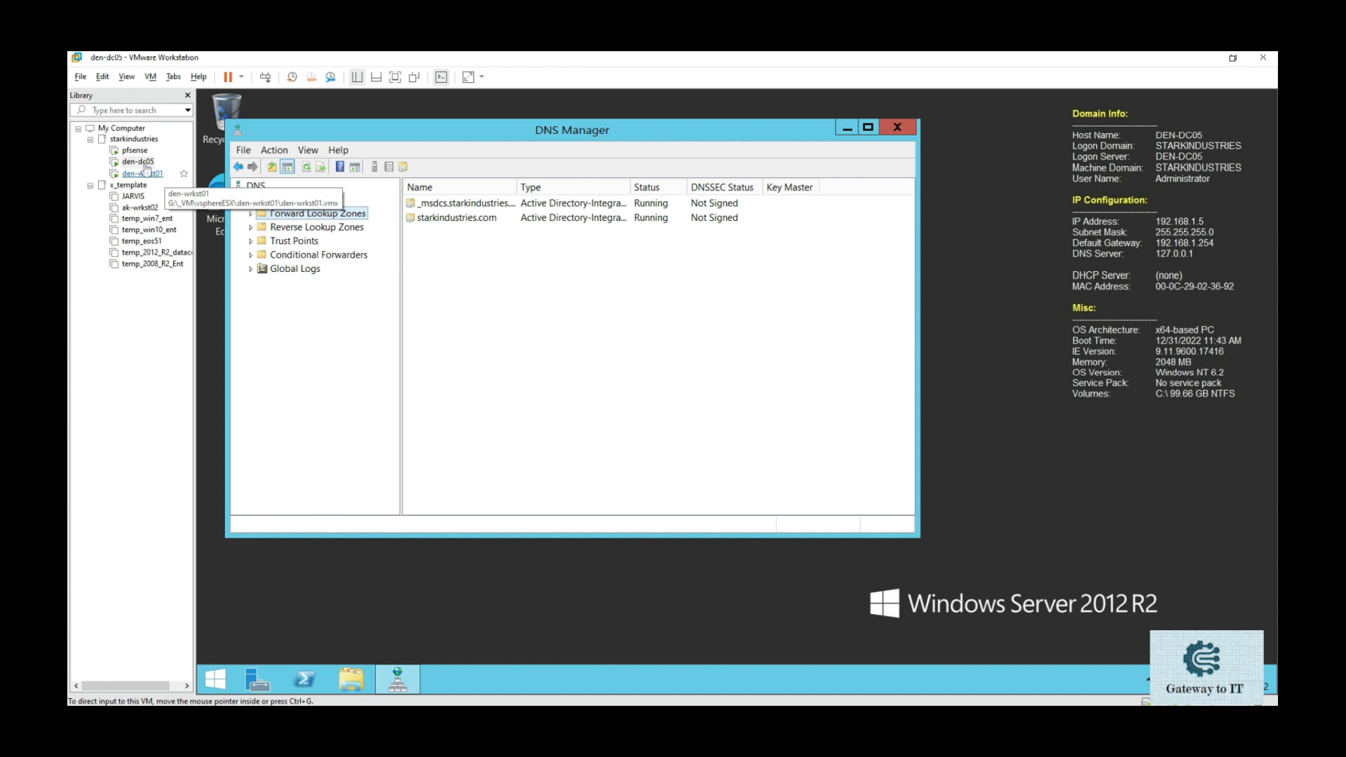
{"action": "left_click", "coordinate": [147, 172]}
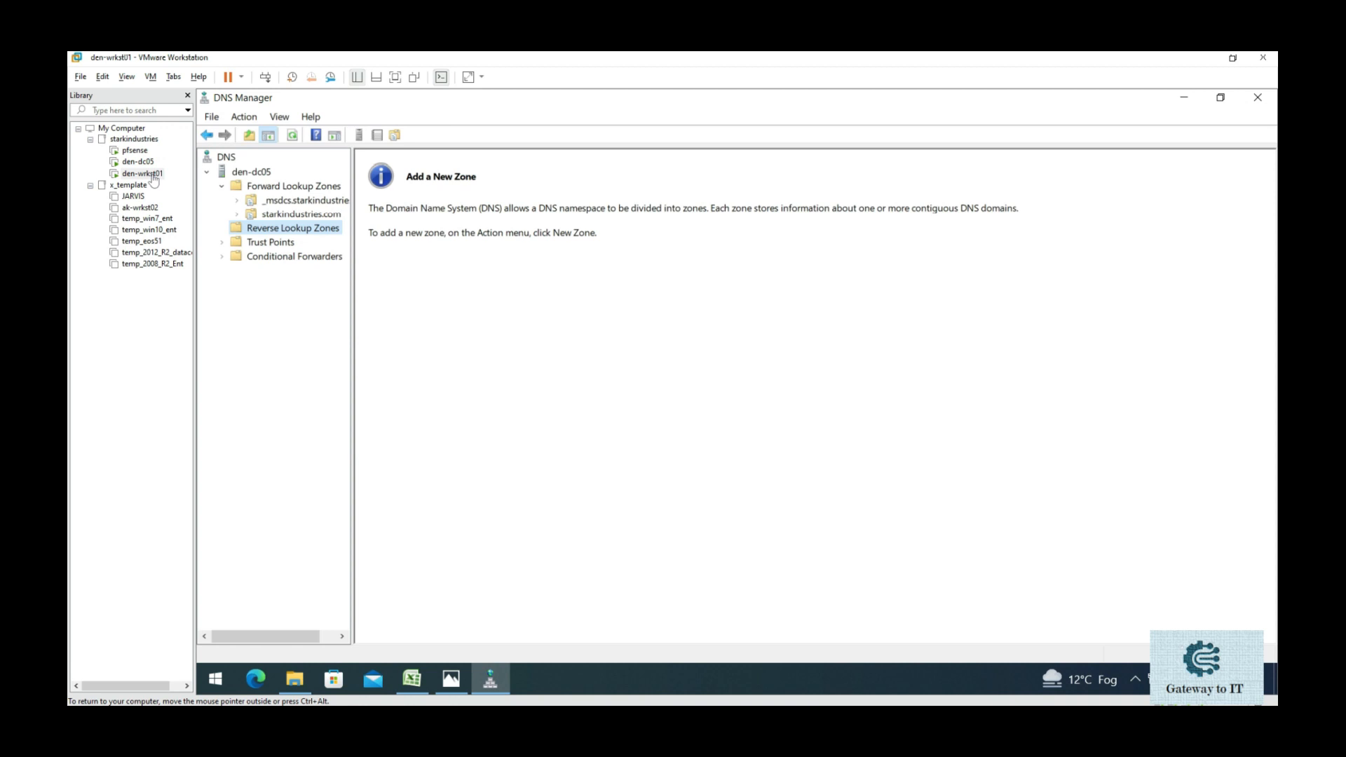
- Create an AD-integrated primary IPv4 reverse lookup zone for network 192.168.1 with default settings
{"action": "right_click", "coordinate": [324, 229]}
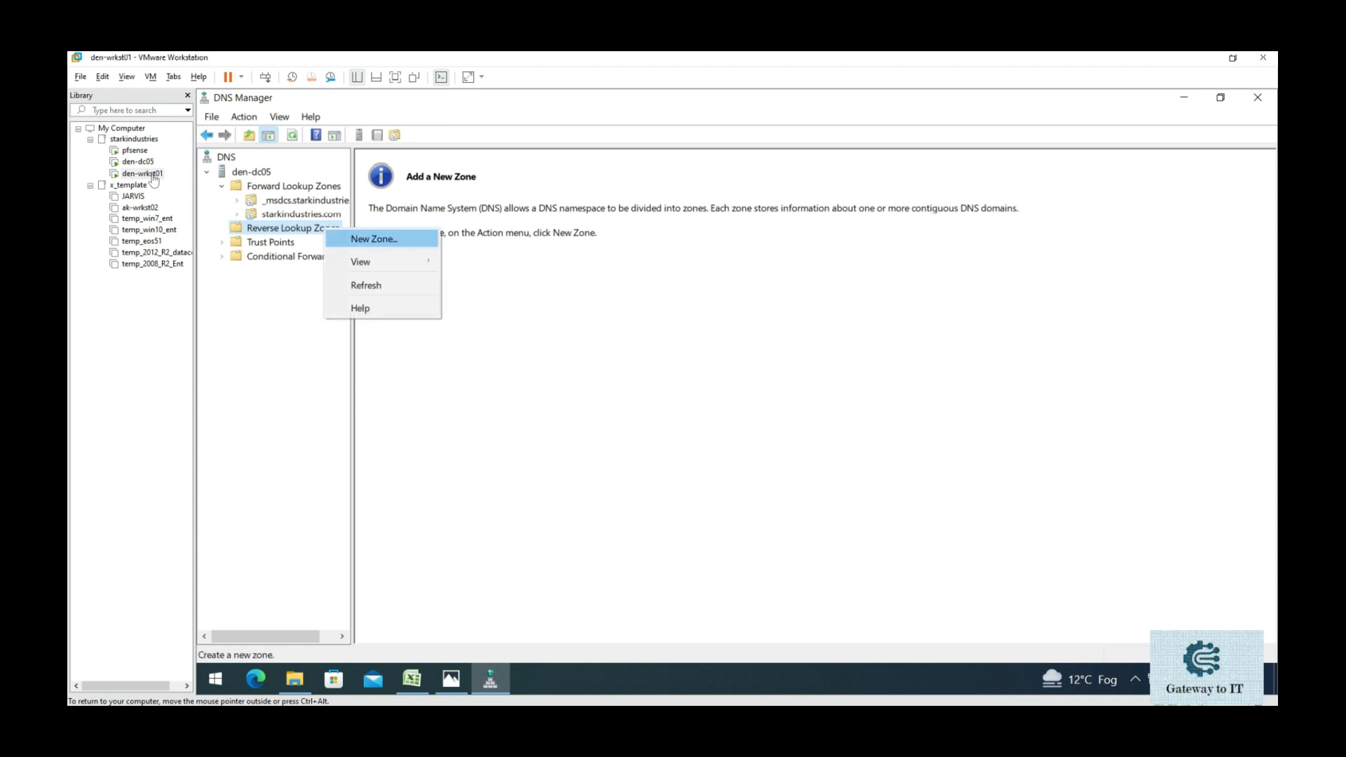
{"action": "left_click", "coordinate": [373, 238]}
{"action": "left_click_drag", "start_coordinate": [449, 108], "coordinate": [690, 194]}
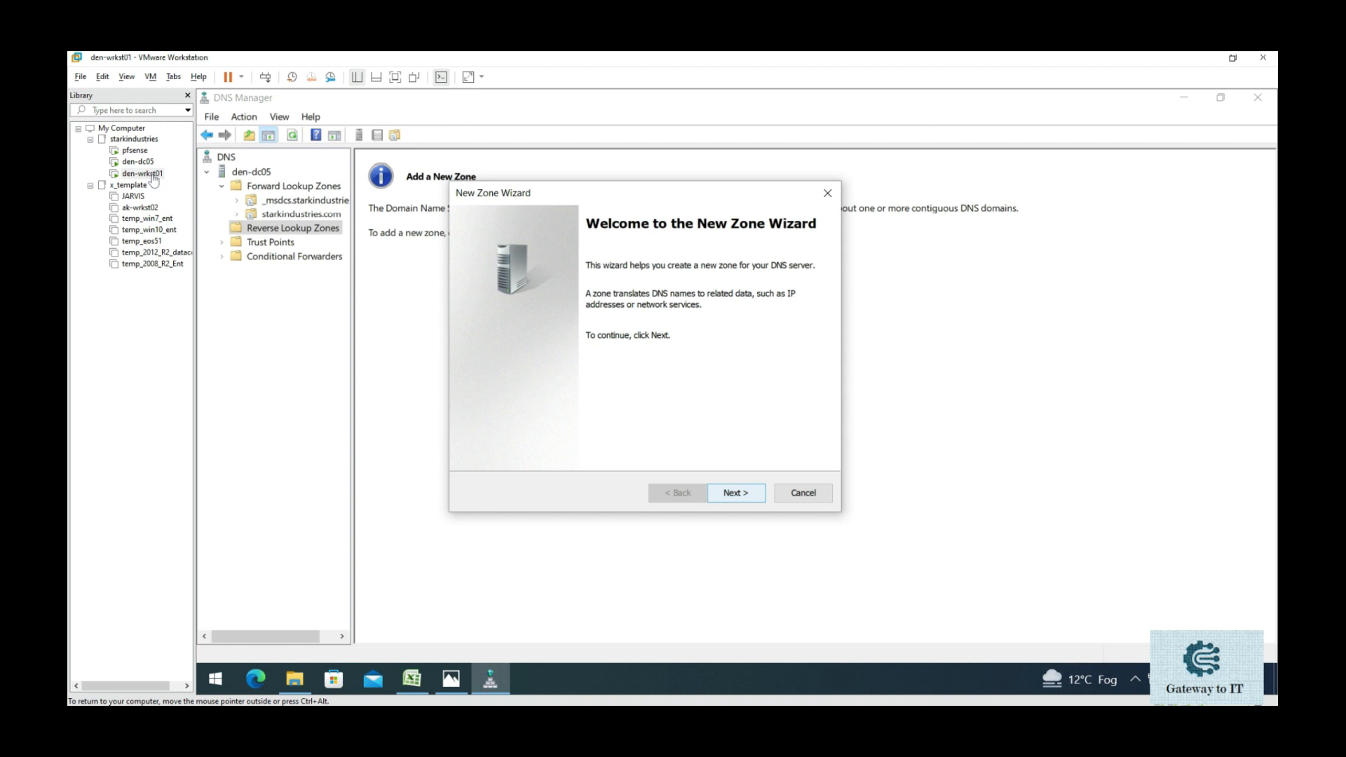
{"action": "left_click", "coordinate": [735, 493]}
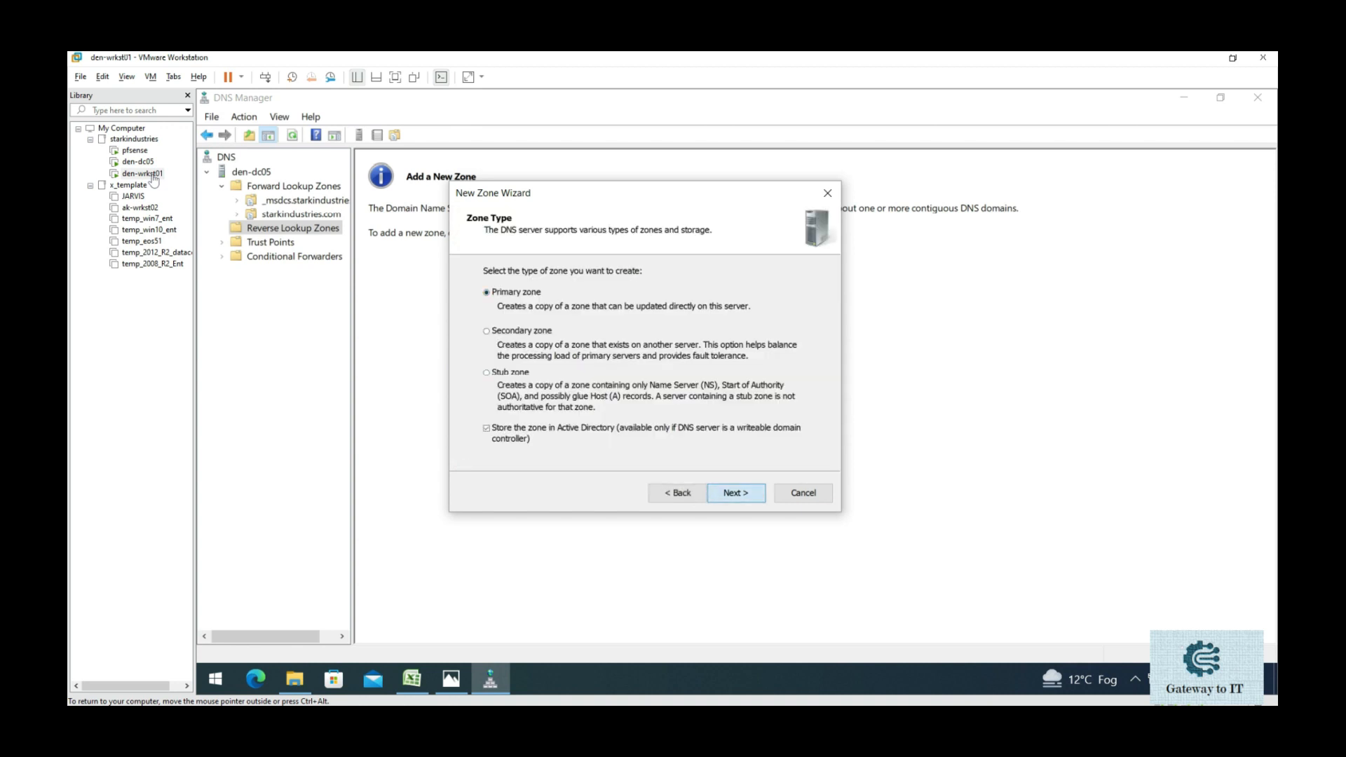
{"action": "left_click", "coordinate": [736, 493]}
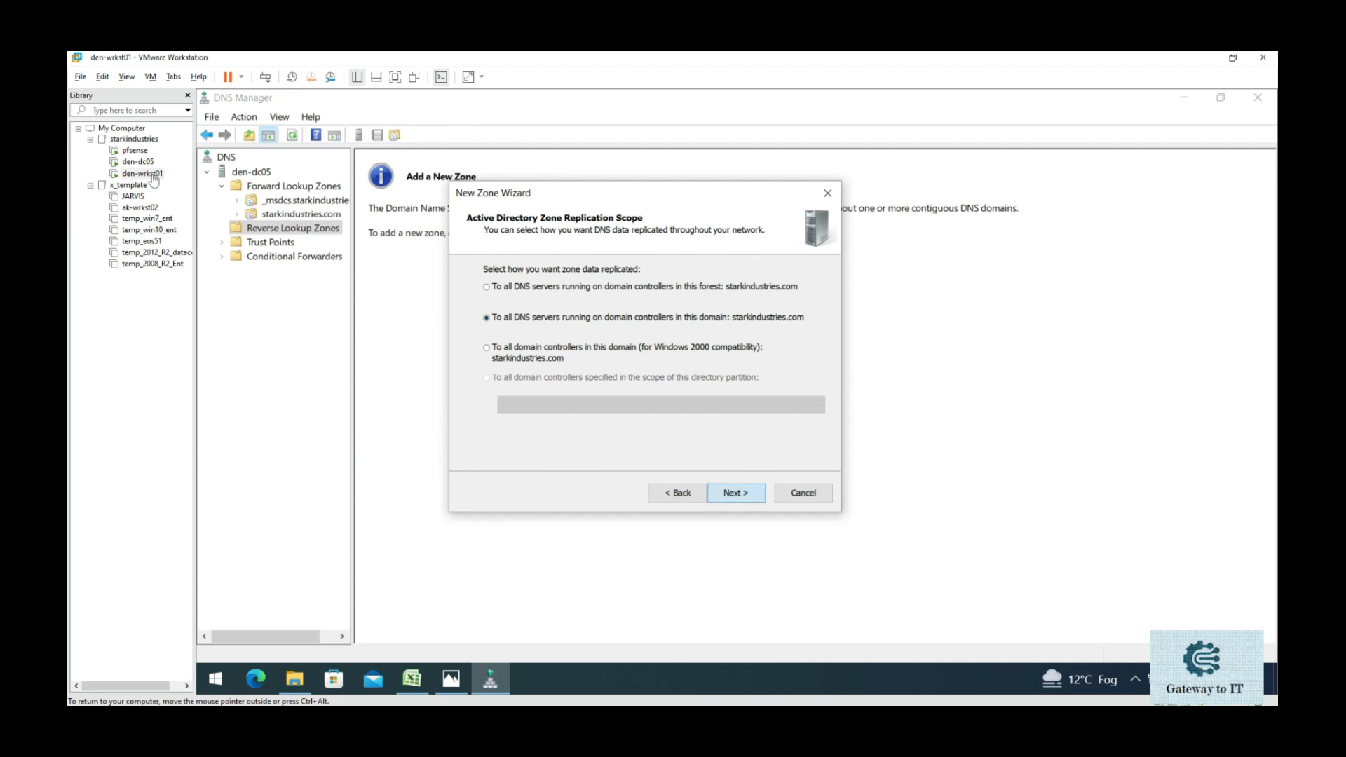
{"action": "key", "text": "Return"}
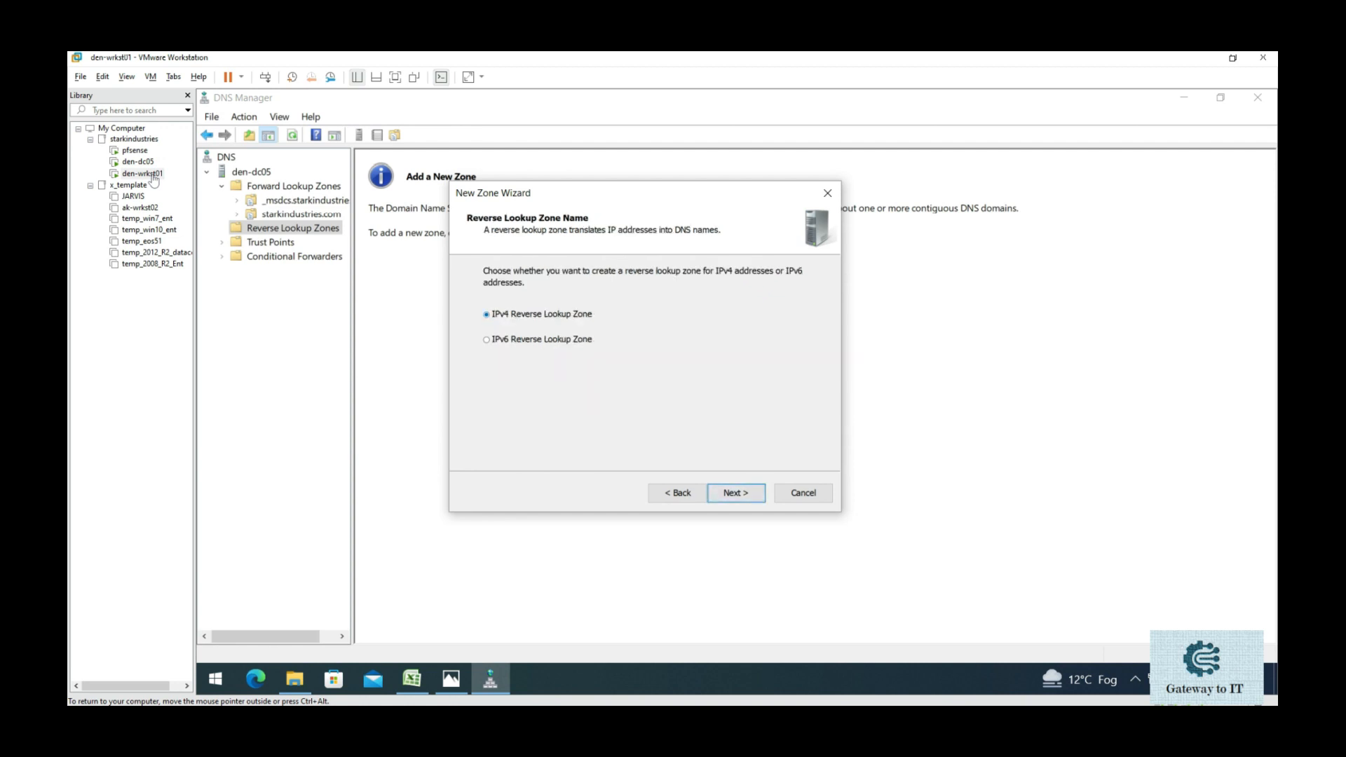
{"action": "key", "text": "Return"}
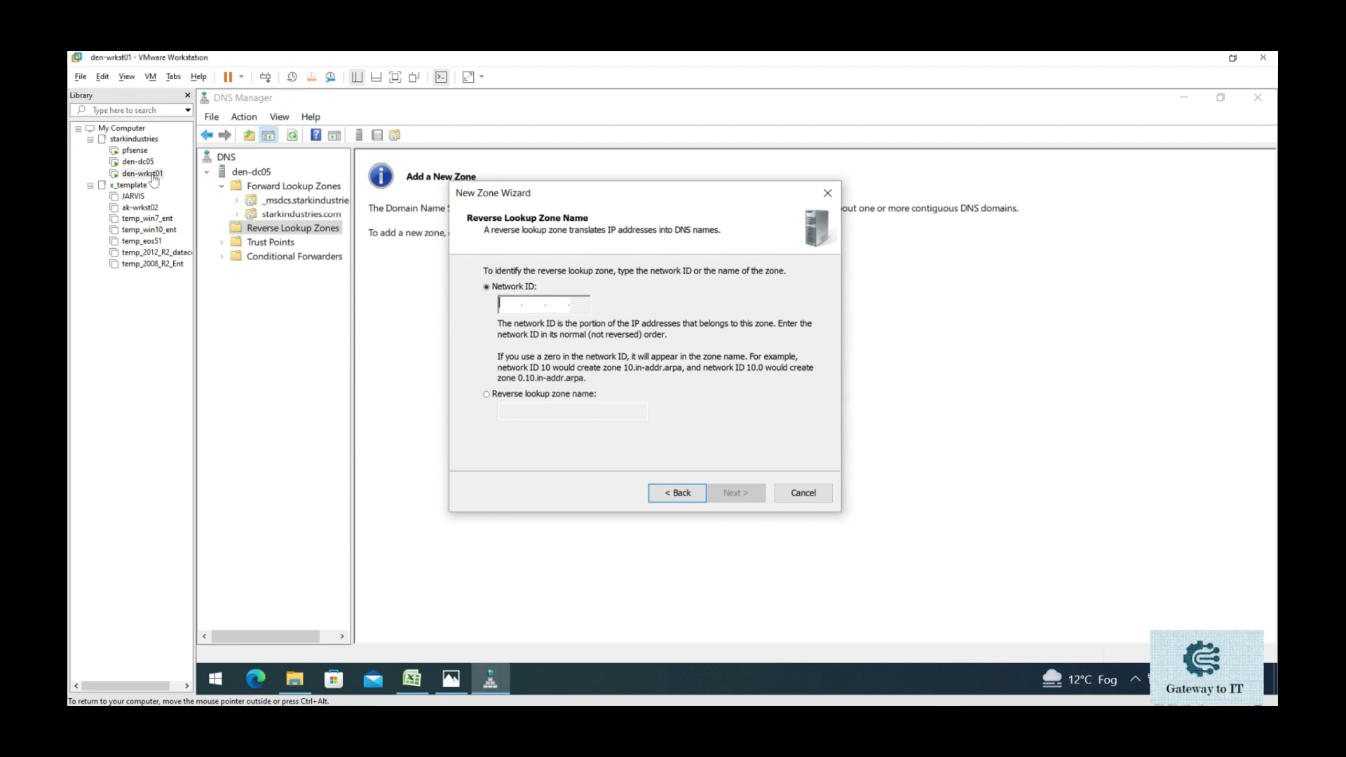
{"action": "type", "text": "192.168.1"}
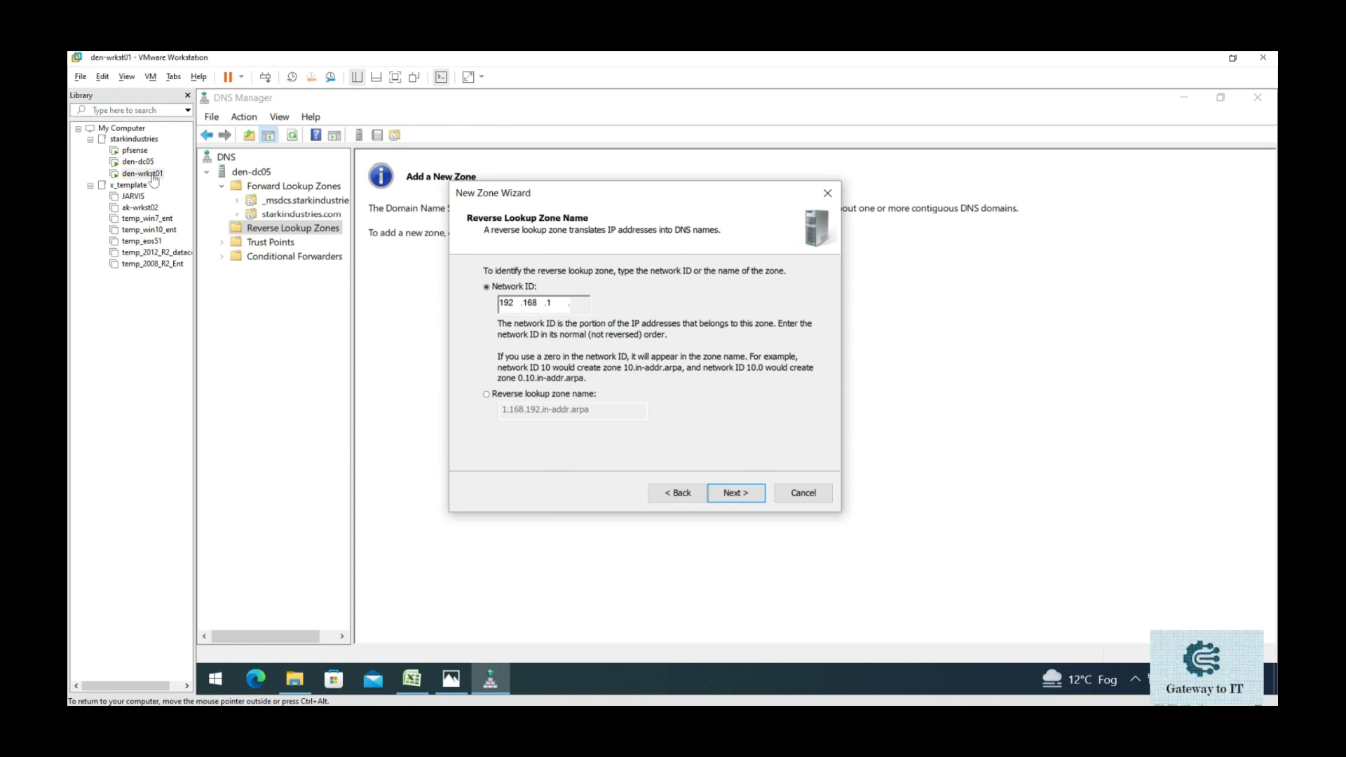
{"action": "key", "text": "Return"}
{"action": "key", "text": "Return"}
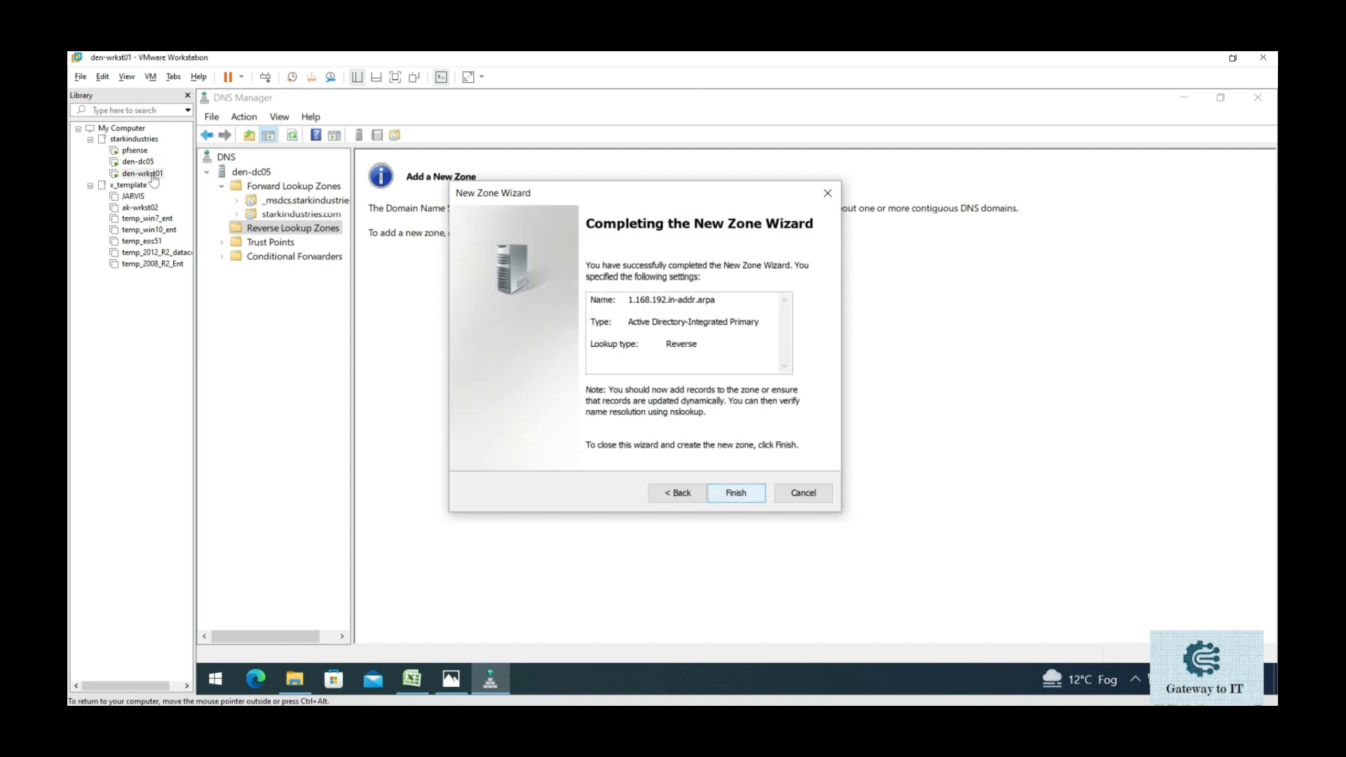
{"action": "key", "text": "Return"}
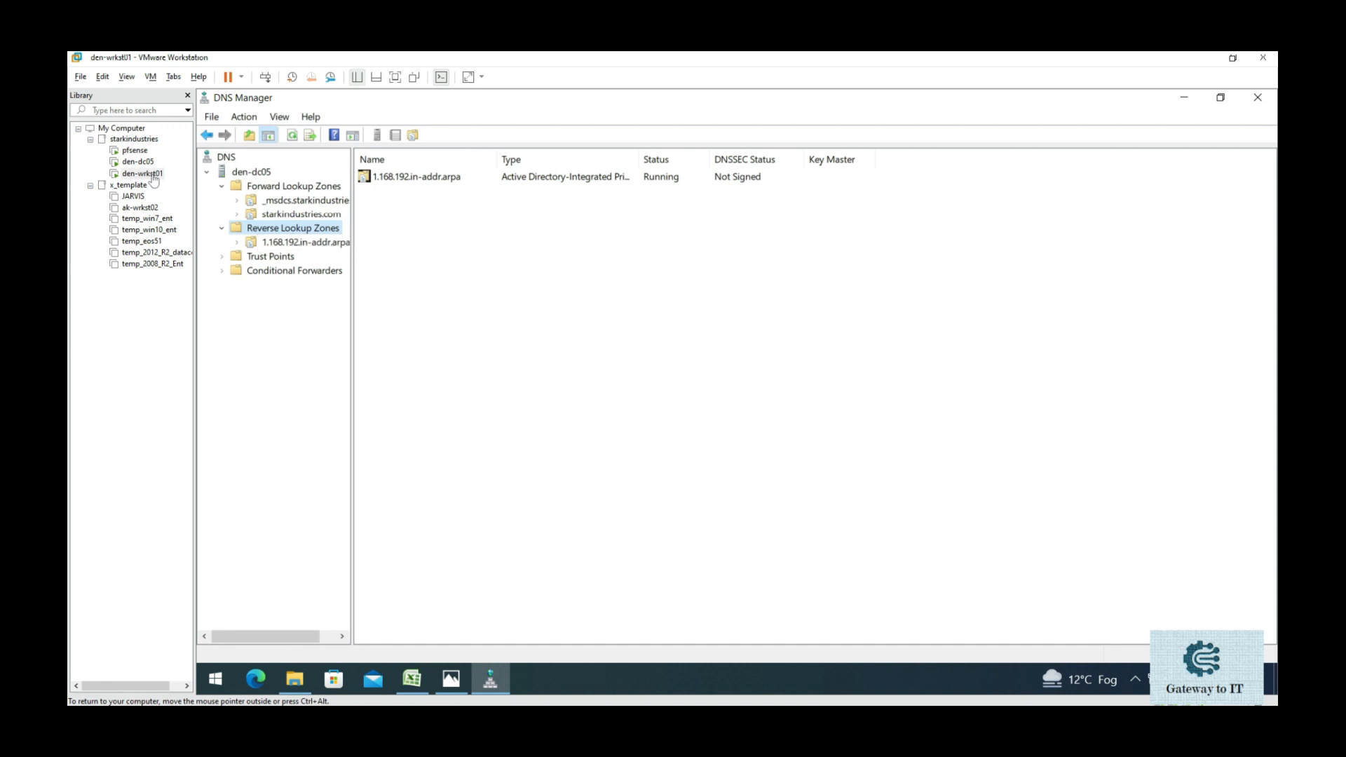
- Resize DNS Manager, show the starkindustries.com zone records, and move the network plan right
{"action": "left_click", "coordinate": [1221, 97]}
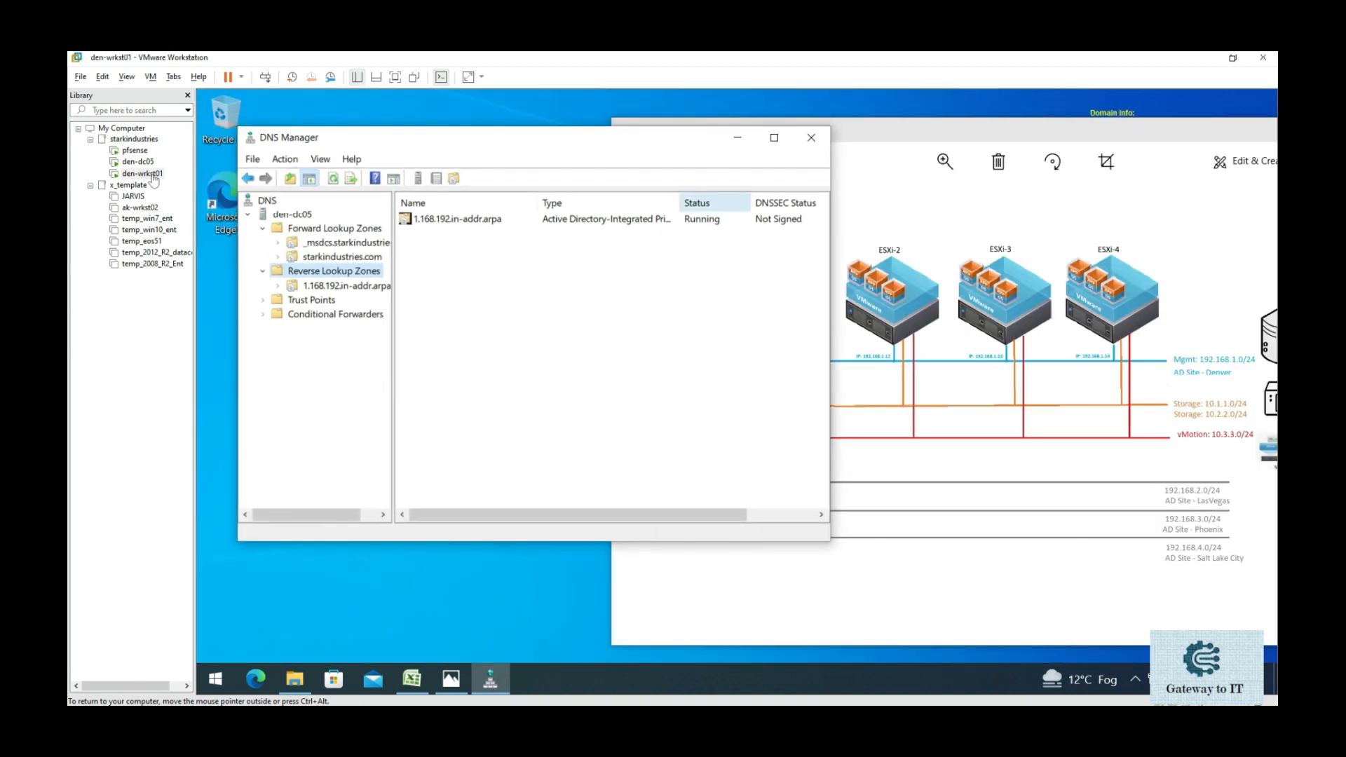
{"action": "left_click_drag", "start_coordinate": [600, 143], "coordinate": [566, 113]}
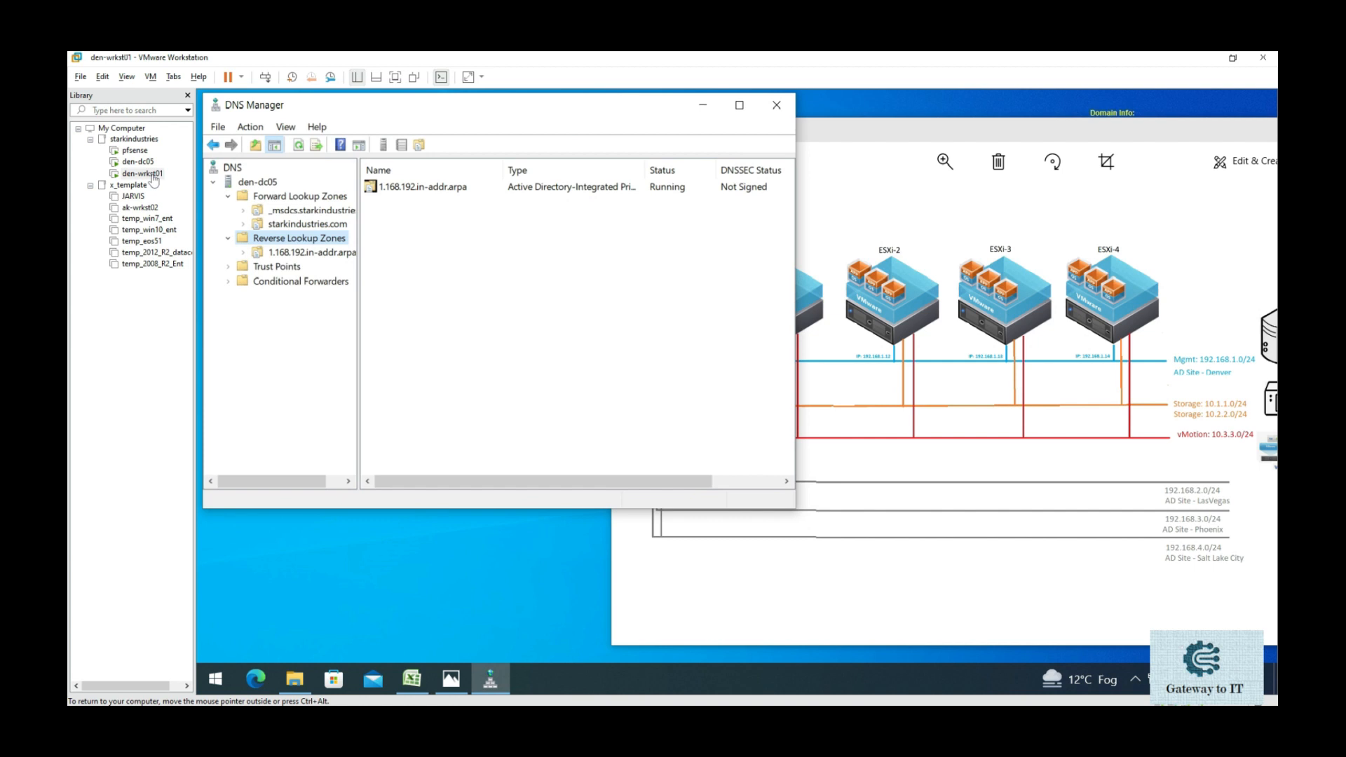
{"action": "left_click_drag", "start_coordinate": [795, 507], "coordinate": [804, 660]}
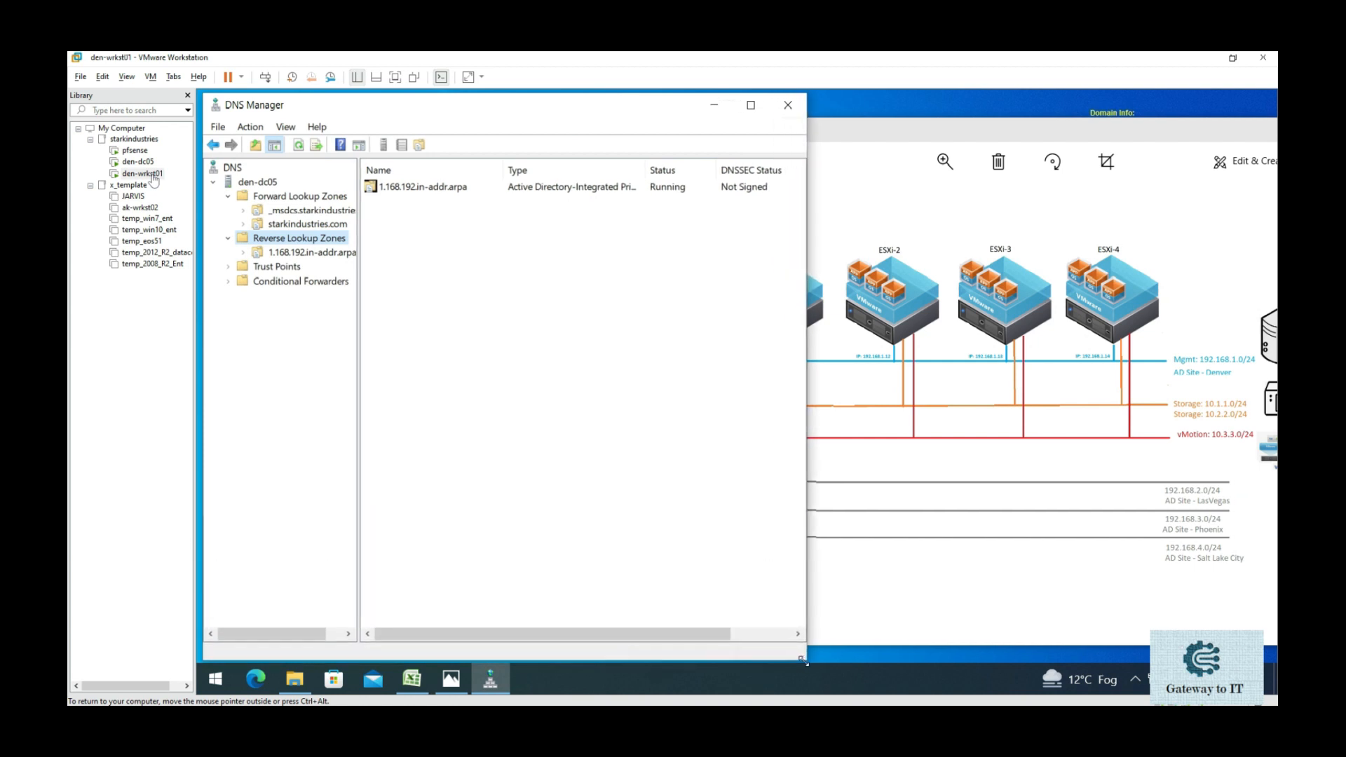
{"action": "double_click", "coordinate": [307, 225]}
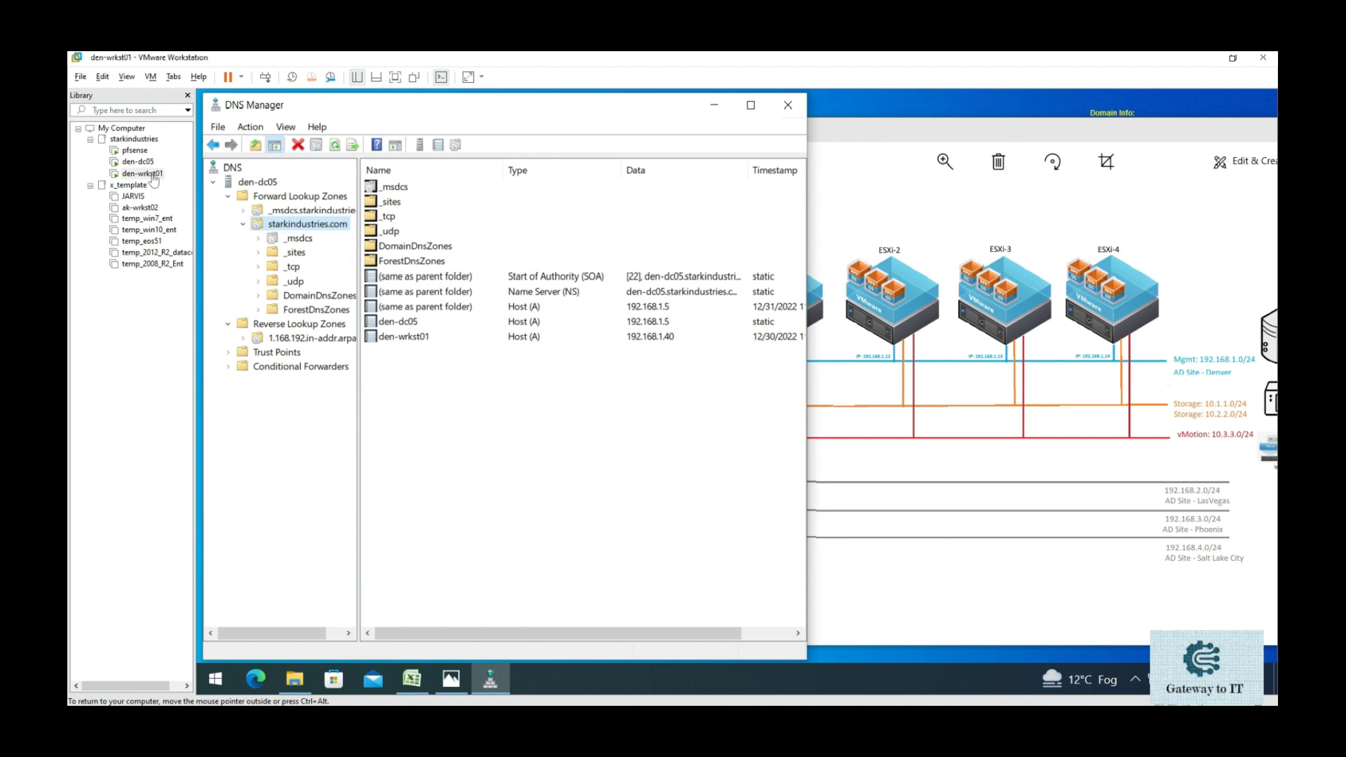
{"action": "left_click_drag", "start_coordinate": [922, 131], "coordinate": [1068, 110]}
{"action": "left_click", "coordinate": [666, 449]}
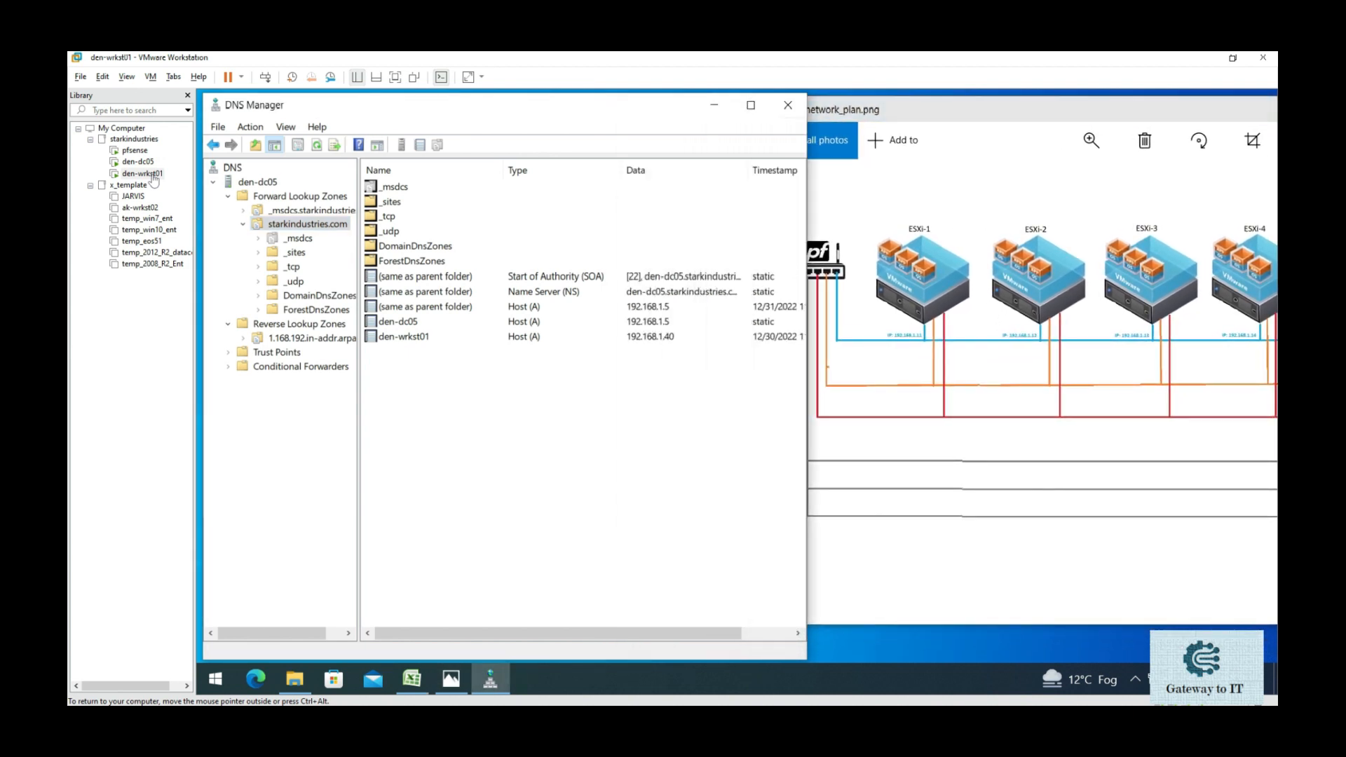
- Place the esxi_plan spreadsheet below the diagram and look up ESXi-1's address 192.168.1.11
{"action": "left_click", "coordinate": [412, 679]}
{"action": "left_click_drag", "start_coordinate": [683, 270], "coordinate": [789, 410]}
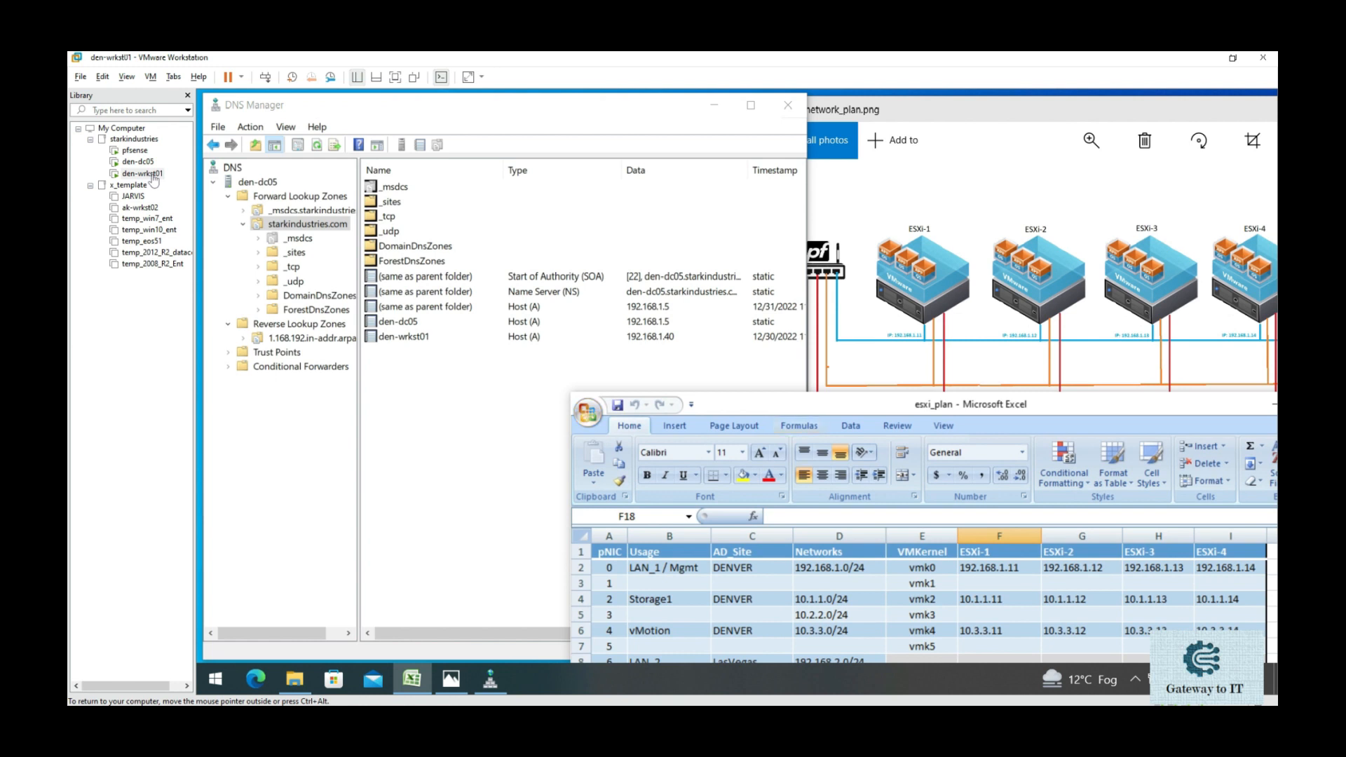
{"action": "left_click", "coordinate": [998, 568]}
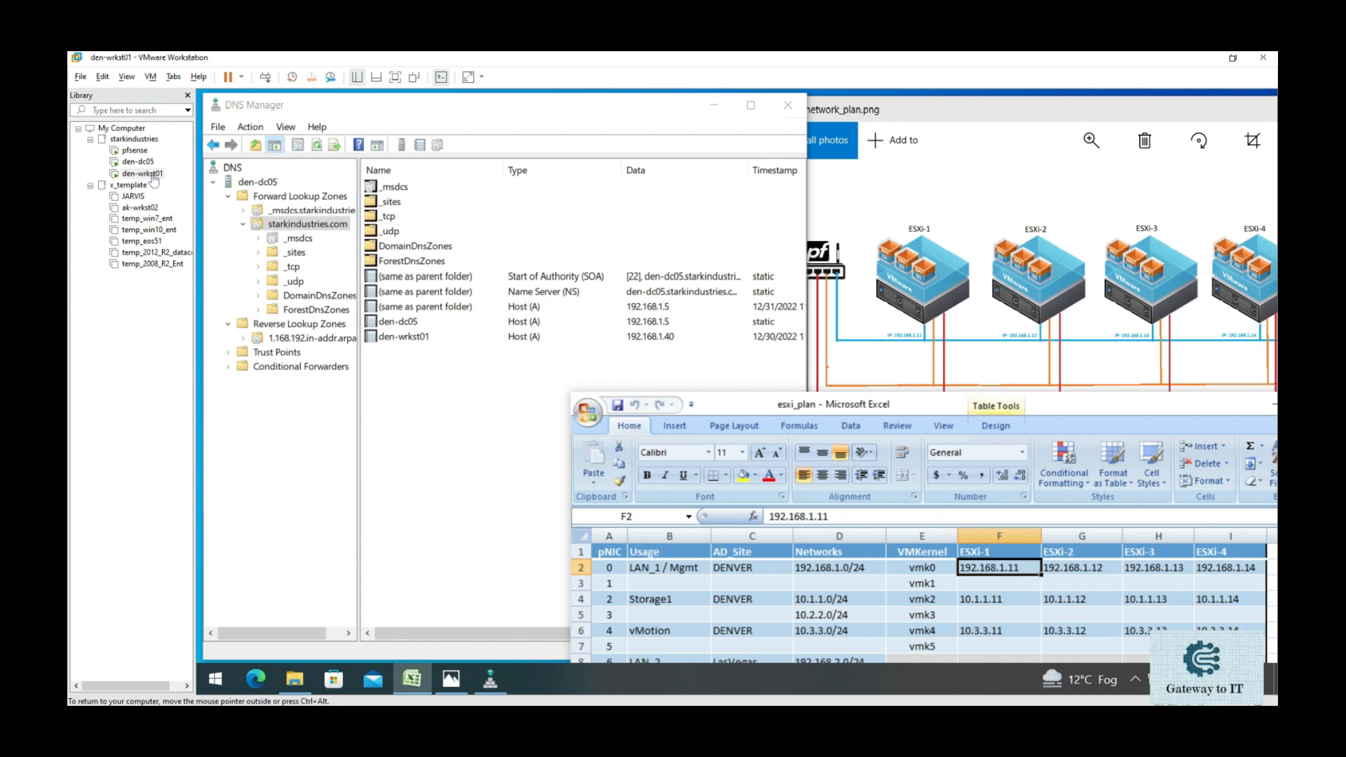
{"action": "key", "text": "alt+Tab"}
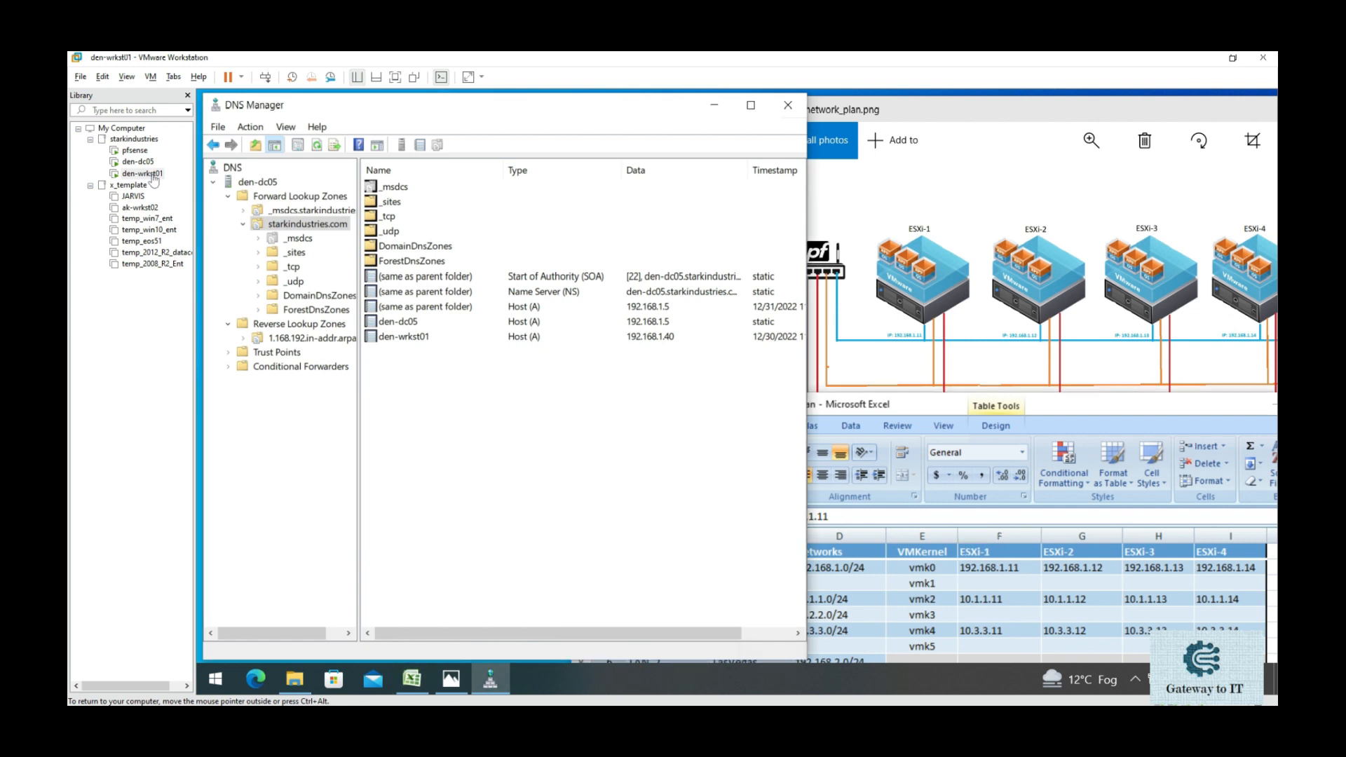
{"action": "left_click", "coordinate": [307, 224]}
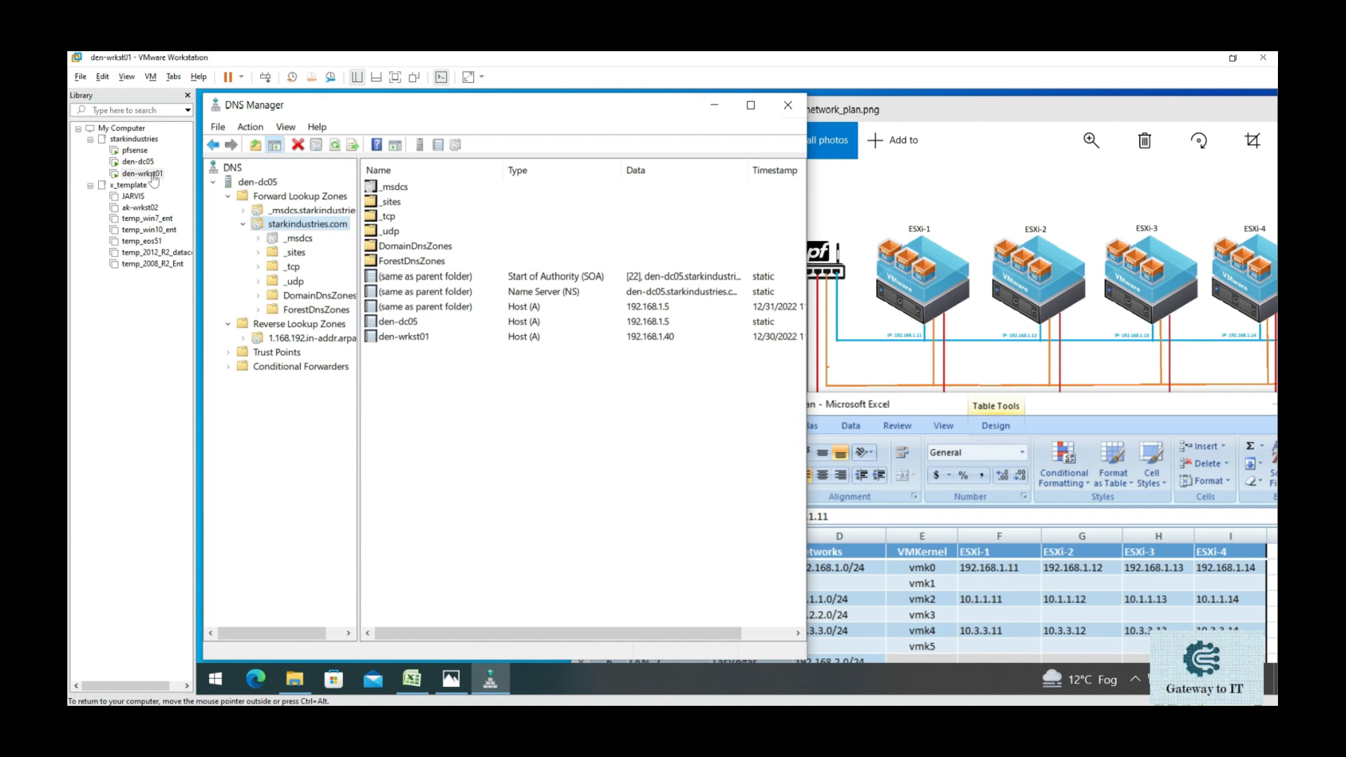
- Add host record esxi-1 at 192.168.1.11 to the starkindustries.com zone
{"action": "right_click", "coordinate": [440, 337]}
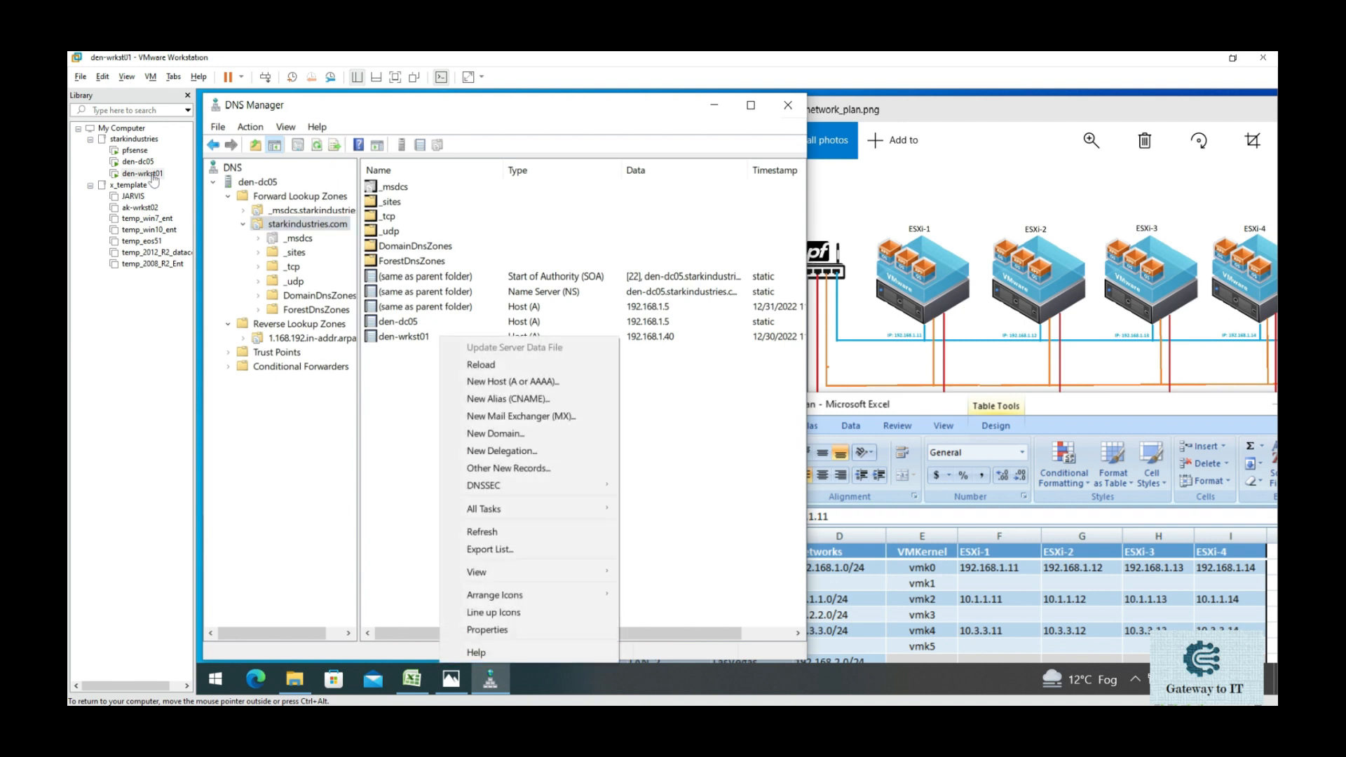
{"action": "key", "text": "Return"}
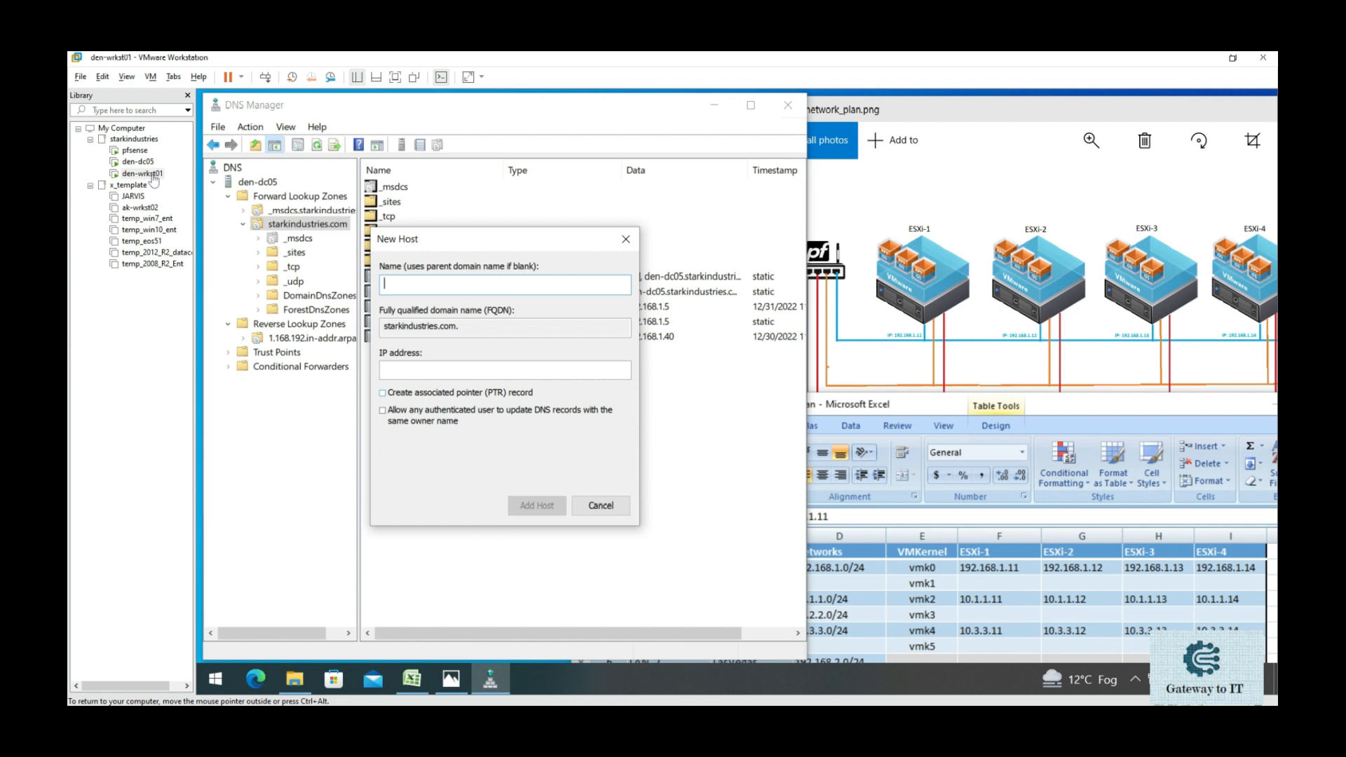
{"action": "type", "text": "esxi-1"}
{"action": "key", "text": "Tab"}
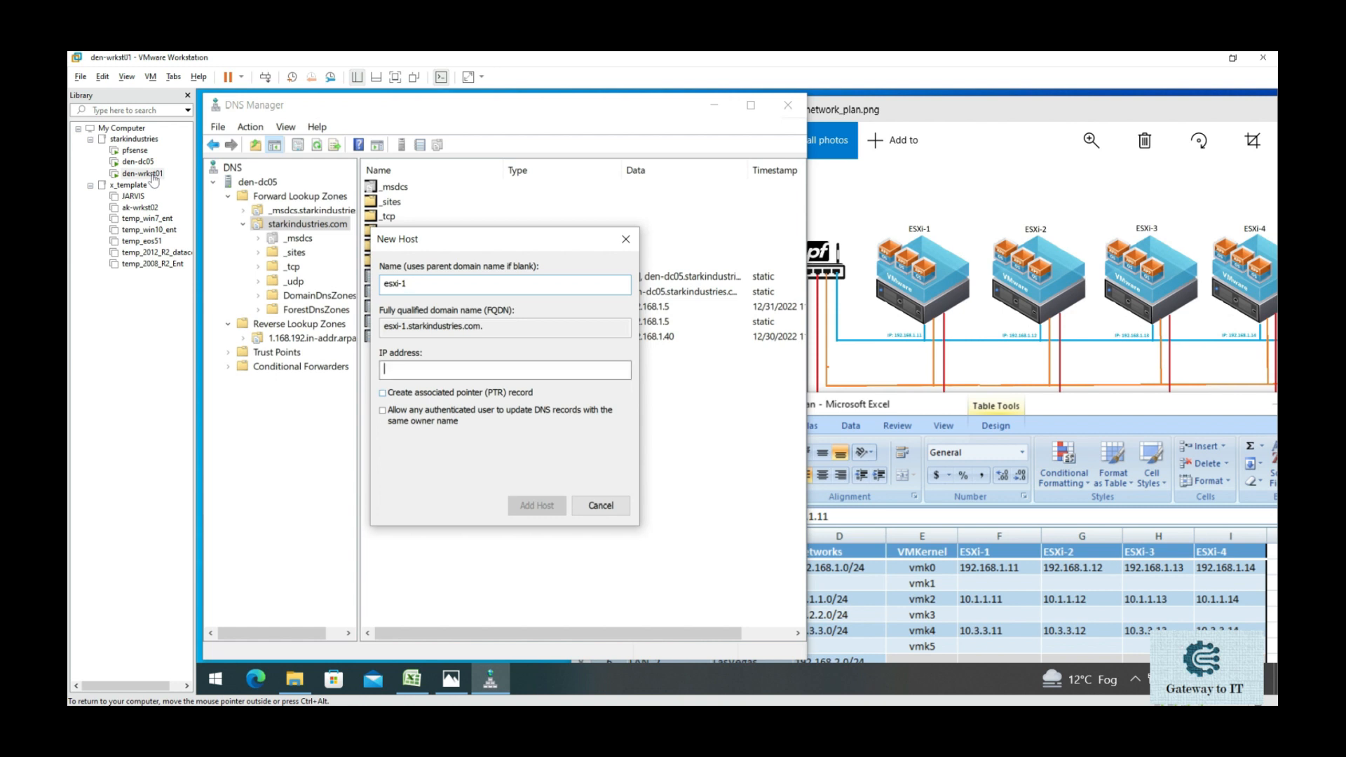
{"action": "type", "text": "192."}
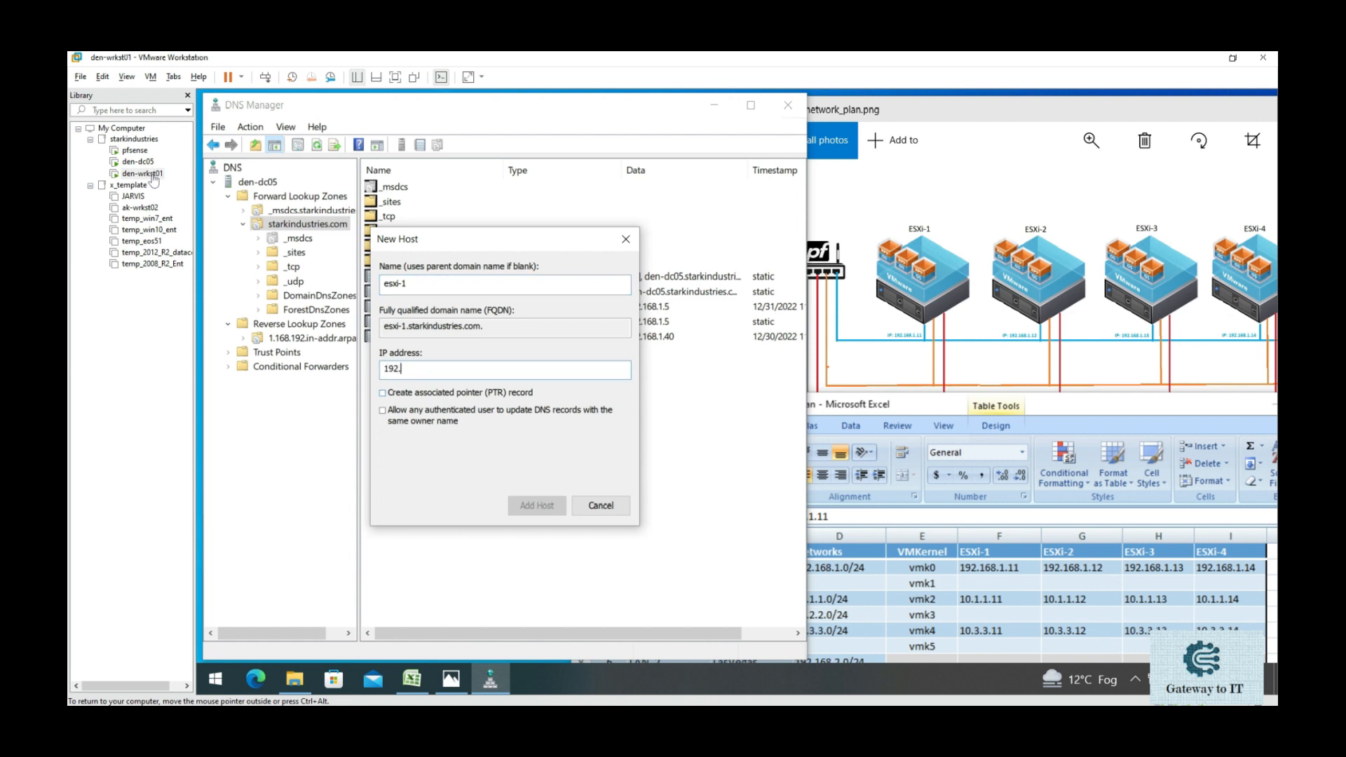
{"action": "type", "text": "168.1.11"}
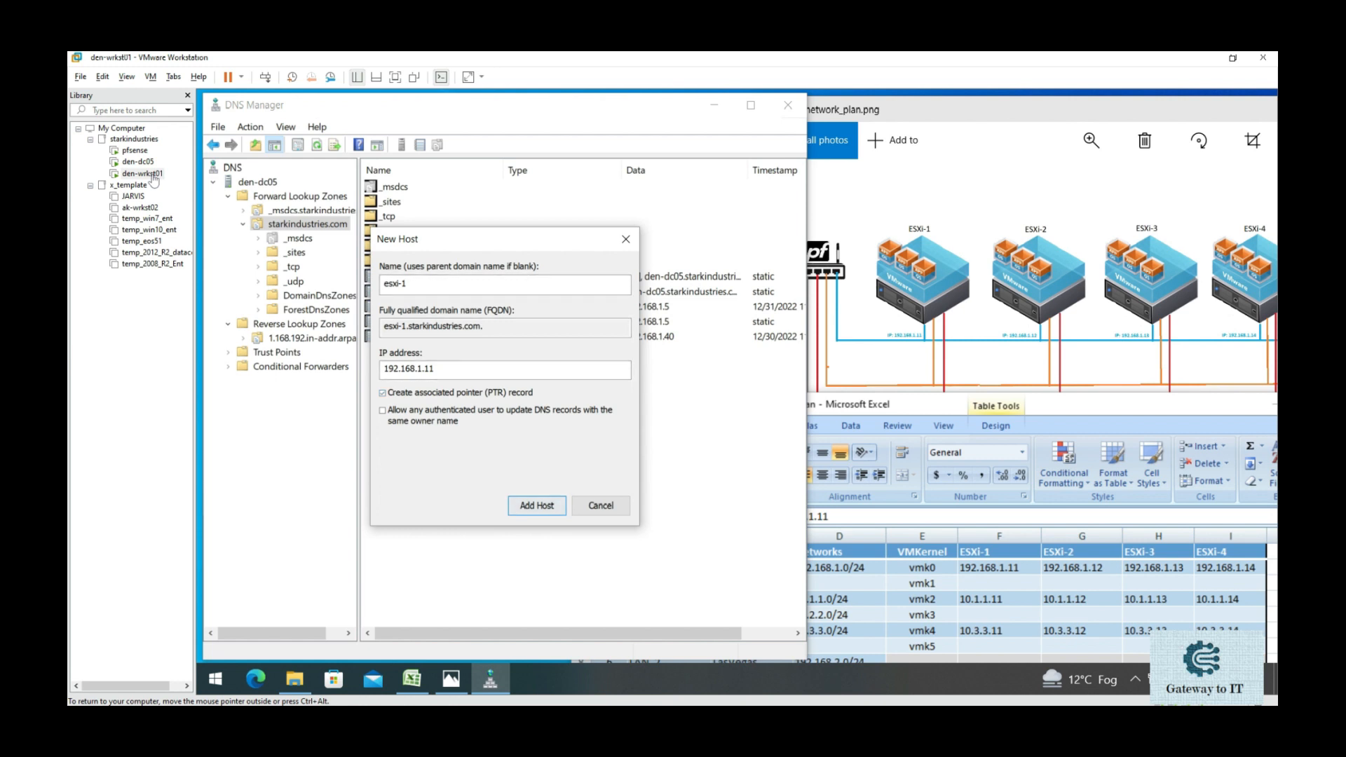
{"action": "key", "text": "Return"}
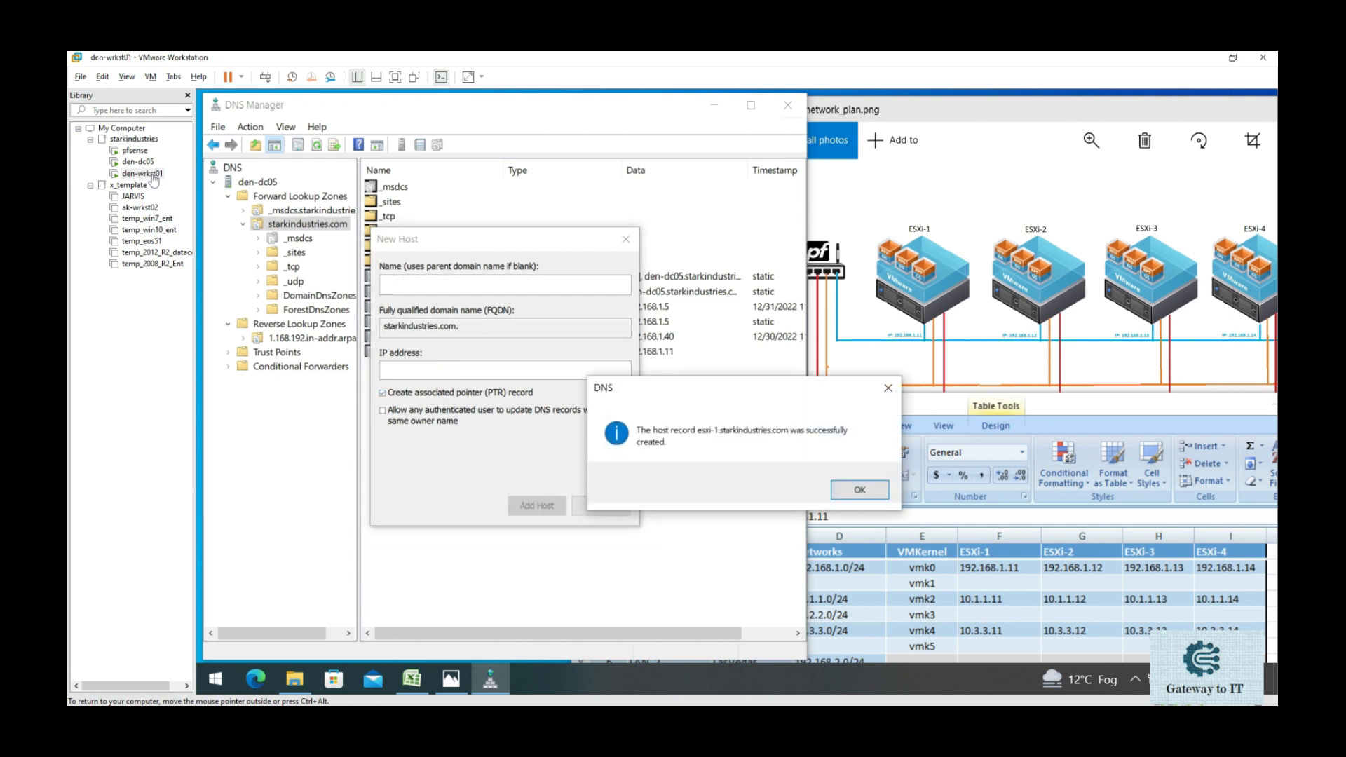
{"action": "key", "text": "Return"}
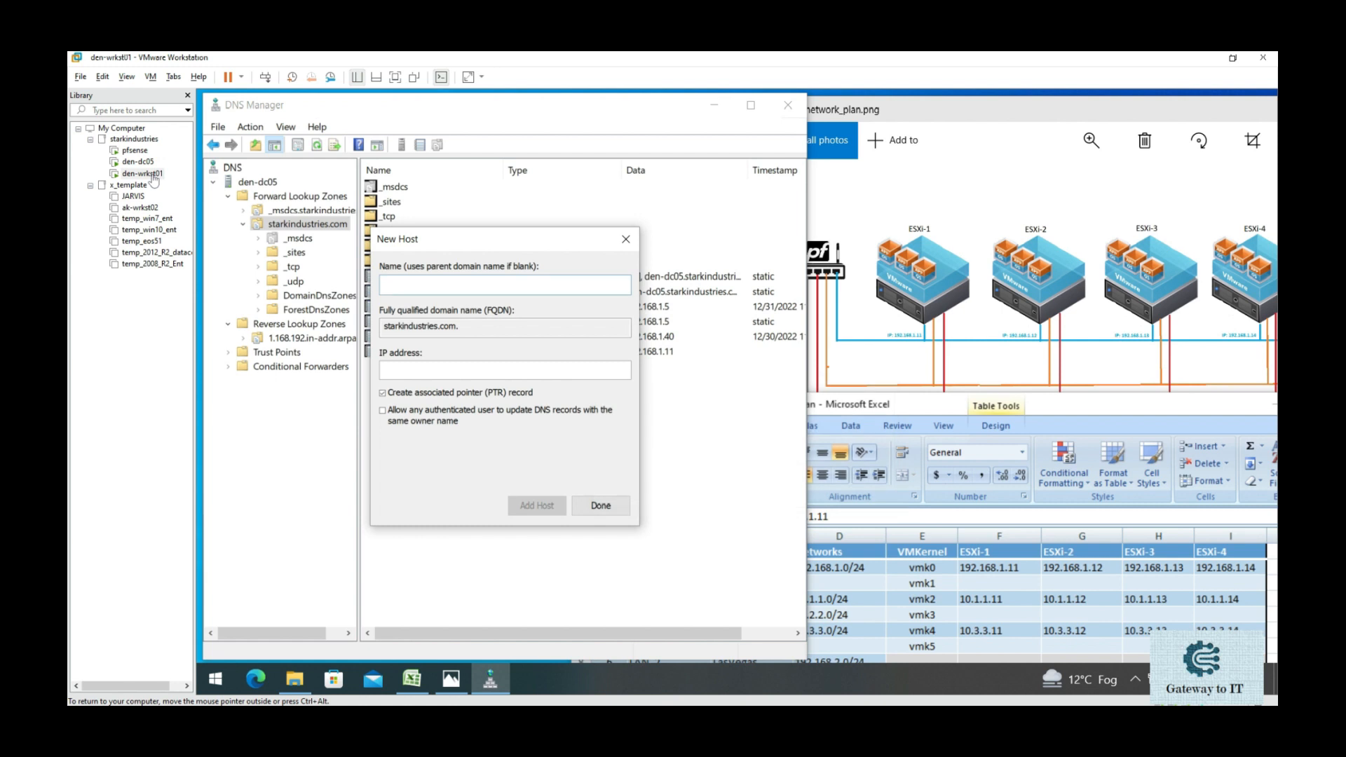
{"action": "left_click_drag", "start_coordinate": [485, 240], "coordinate": [582, 263]}
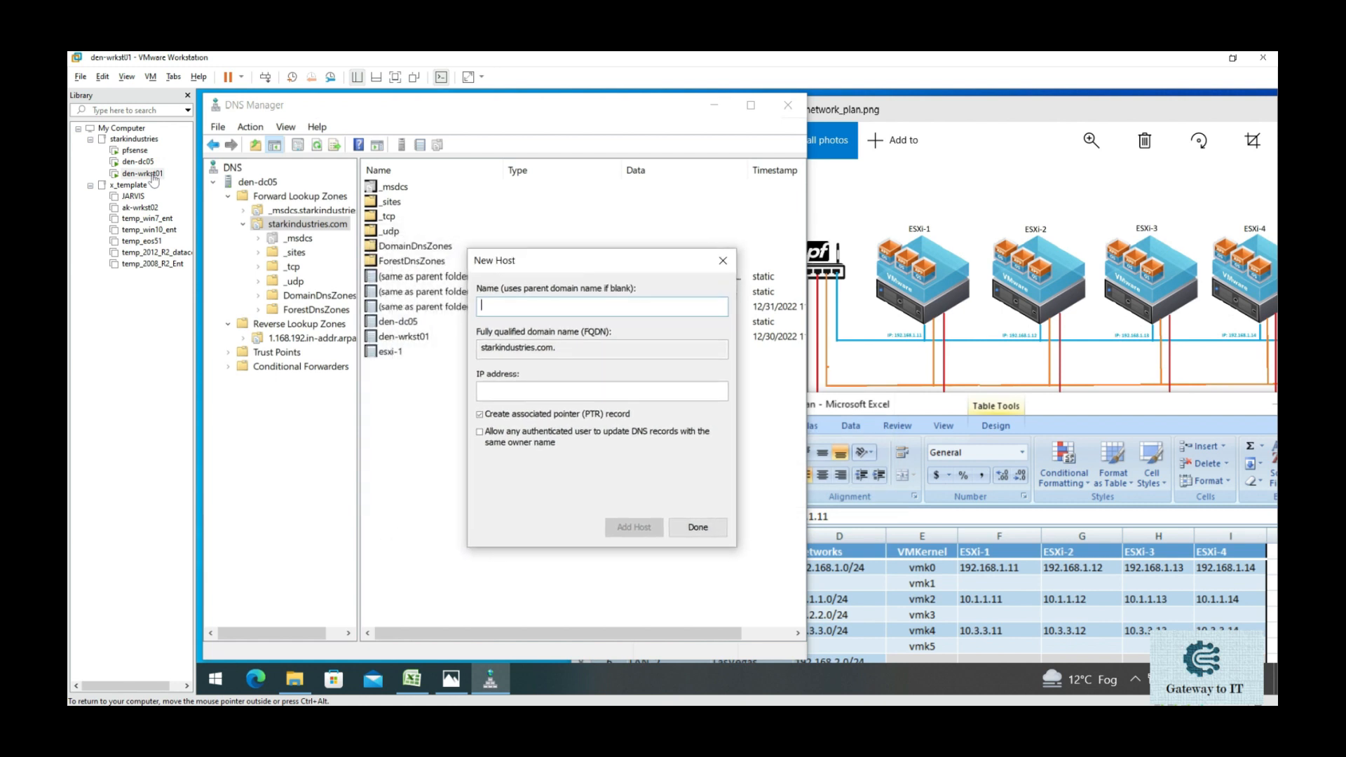
- Add host records esxi-2 (192.168.1.12) and esxi-3 (192.168.1.13)
{"action": "type", "text": "esxi-2"}
{"action": "key", "text": "Tab"}
{"action": "key", "text": "Tab"}
{"action": "type", "text": "192.168.1."}
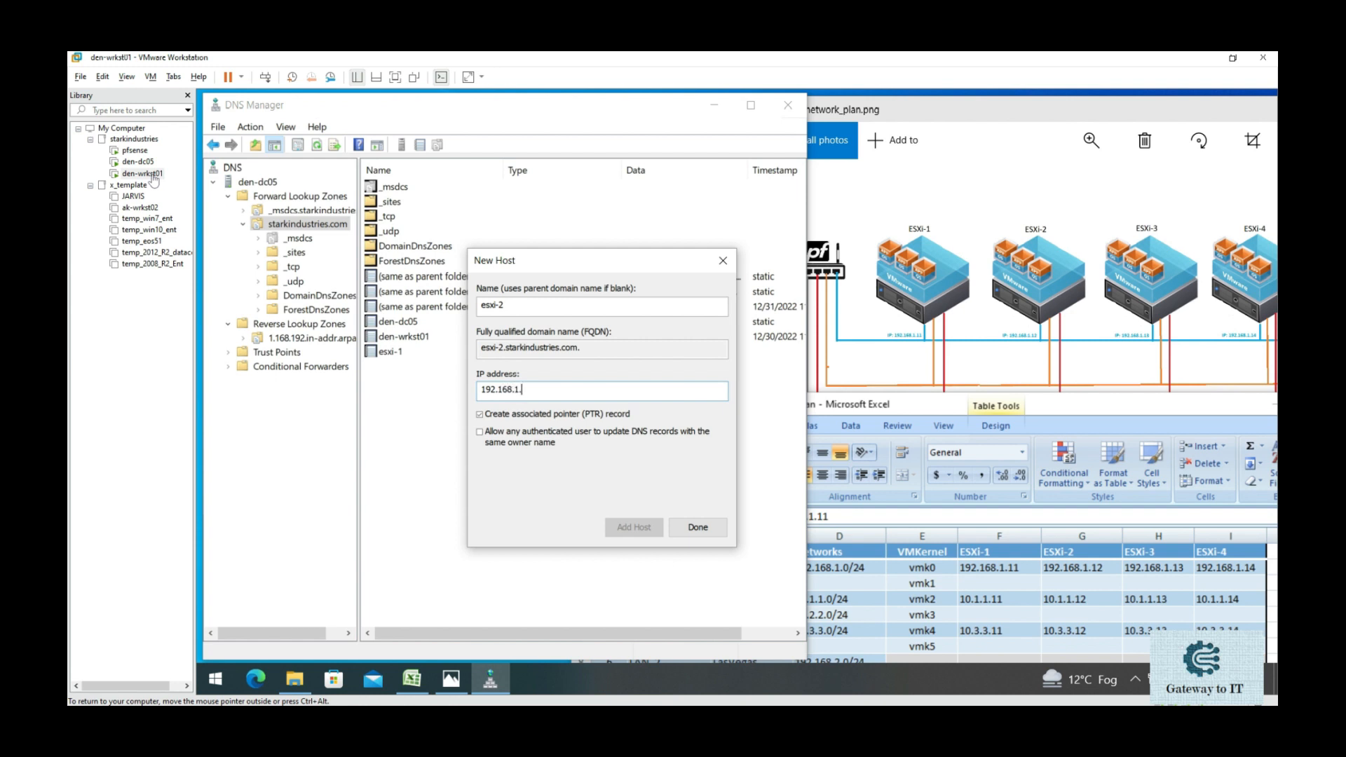
{"action": "type", "text": "12"}
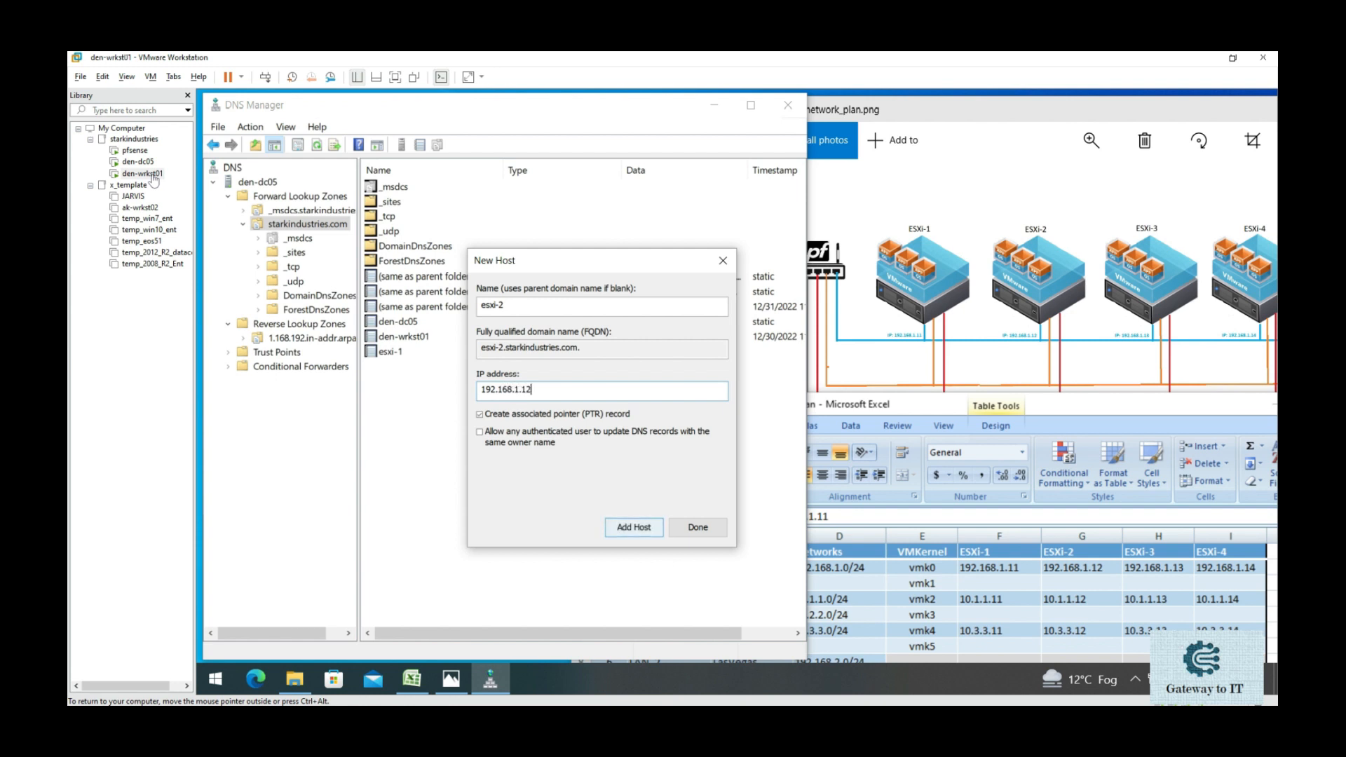
{"action": "key", "text": "Return"}
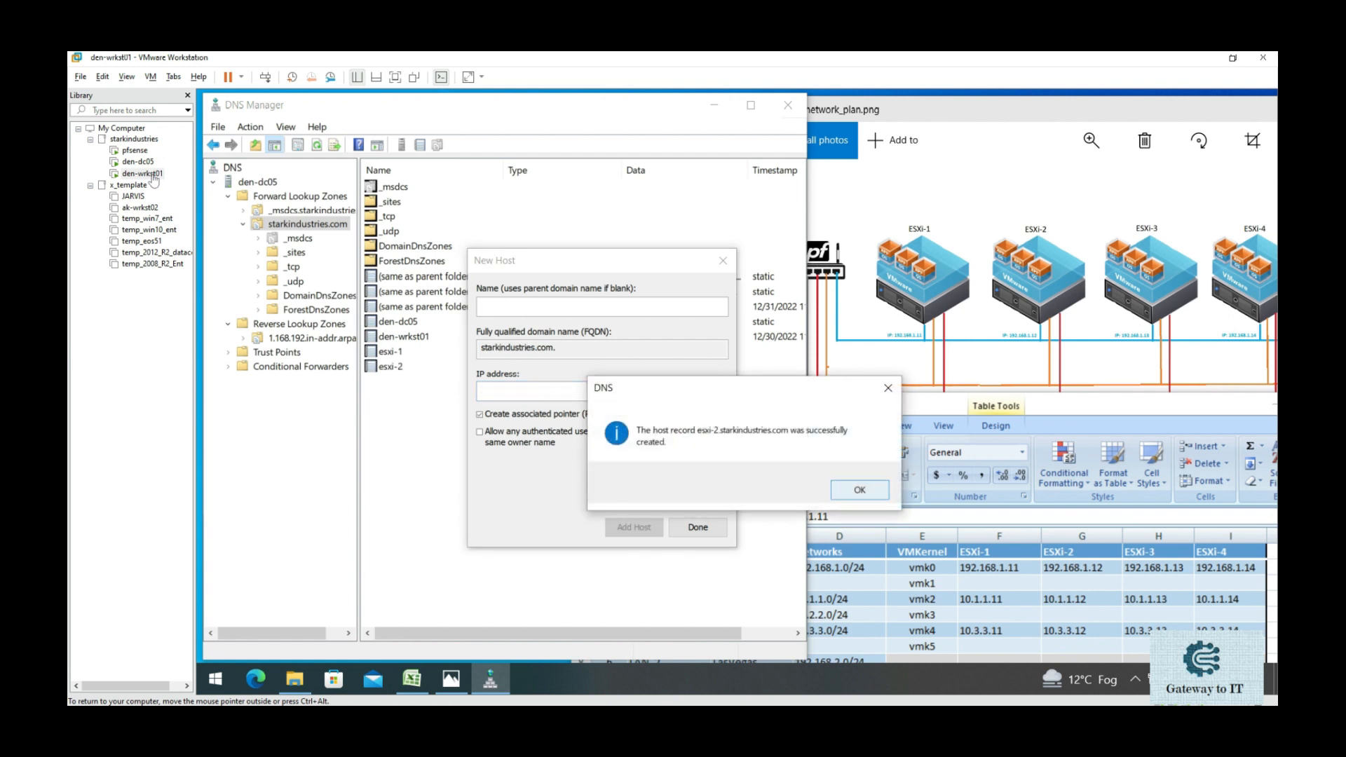
{"action": "key", "text": "Return"}
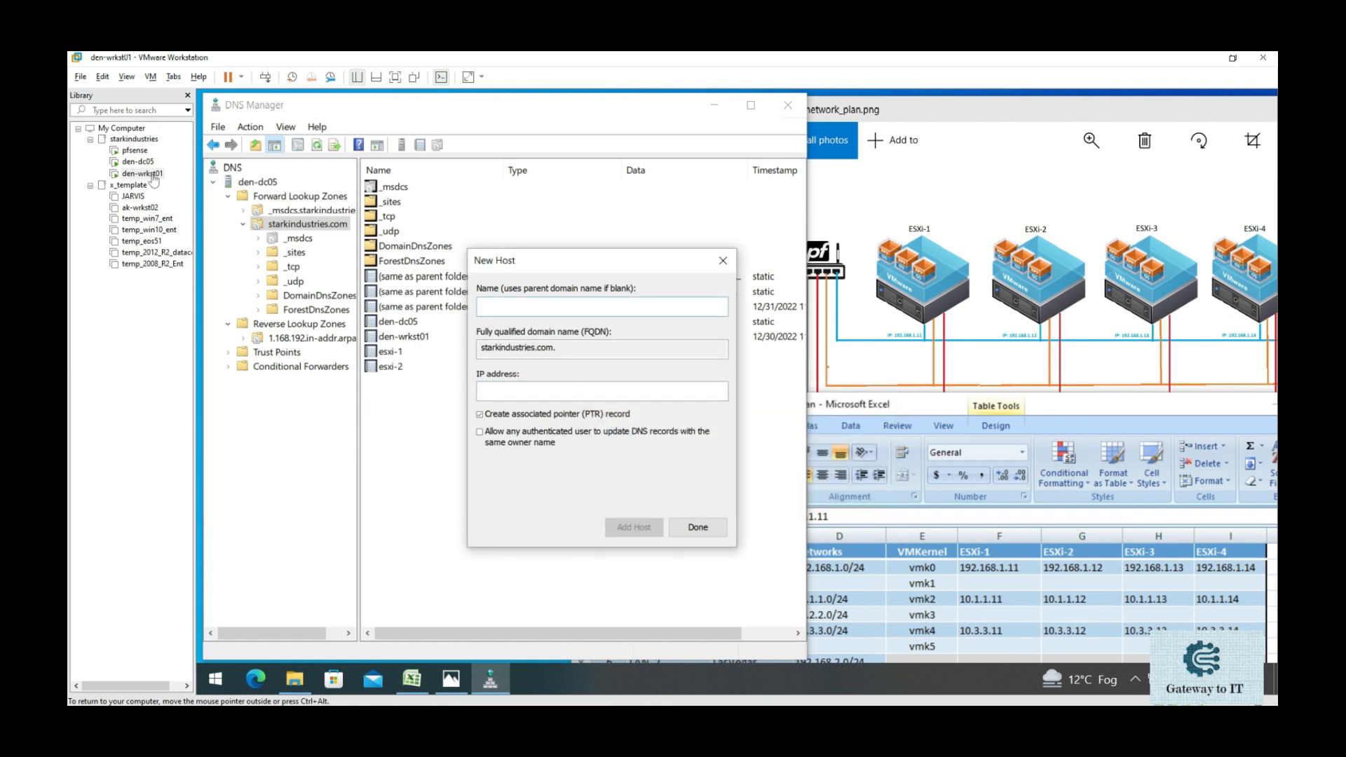
{"action": "type", "text": "esxi-3"}
{"action": "key", "text": "Tab"}
{"action": "key", "text": "Tab"}
{"action": "type", "text": "192.168.1.13"}
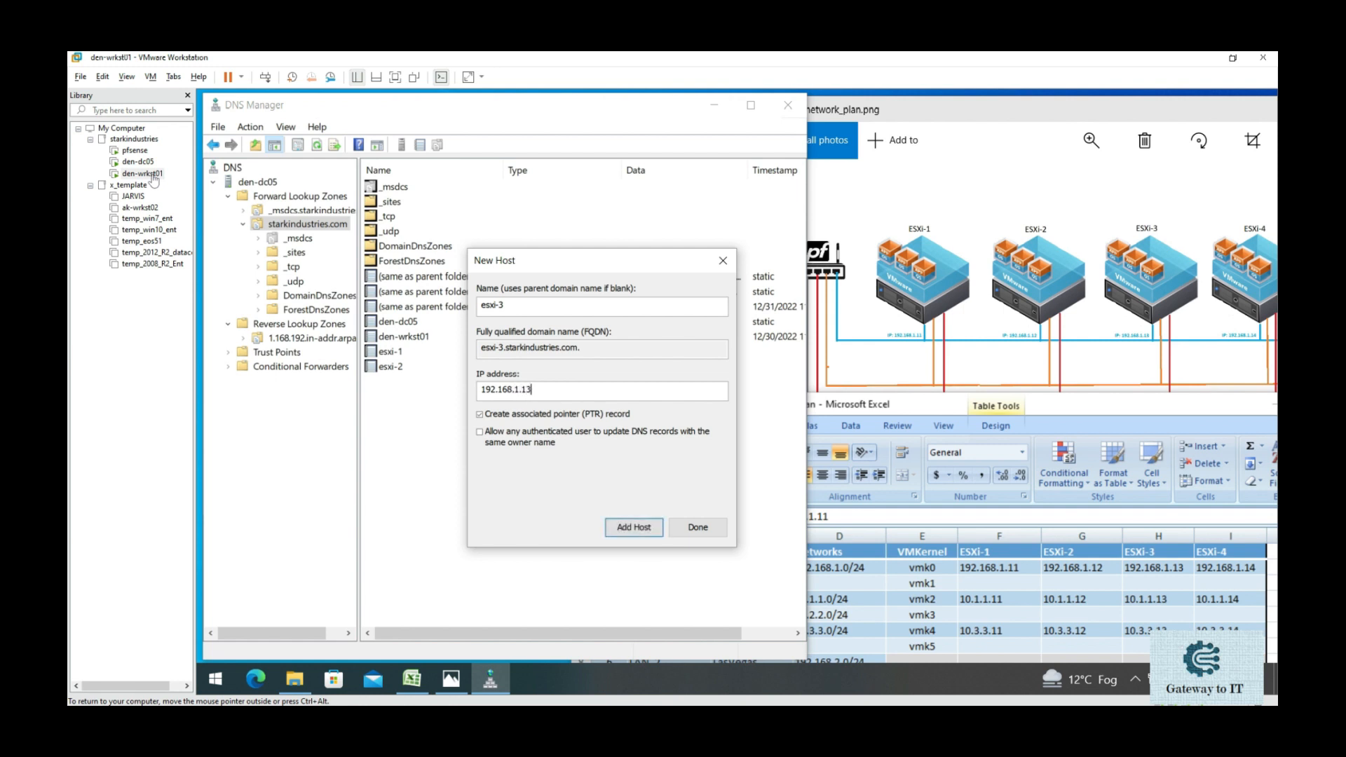
{"action": "key", "text": "Return"}
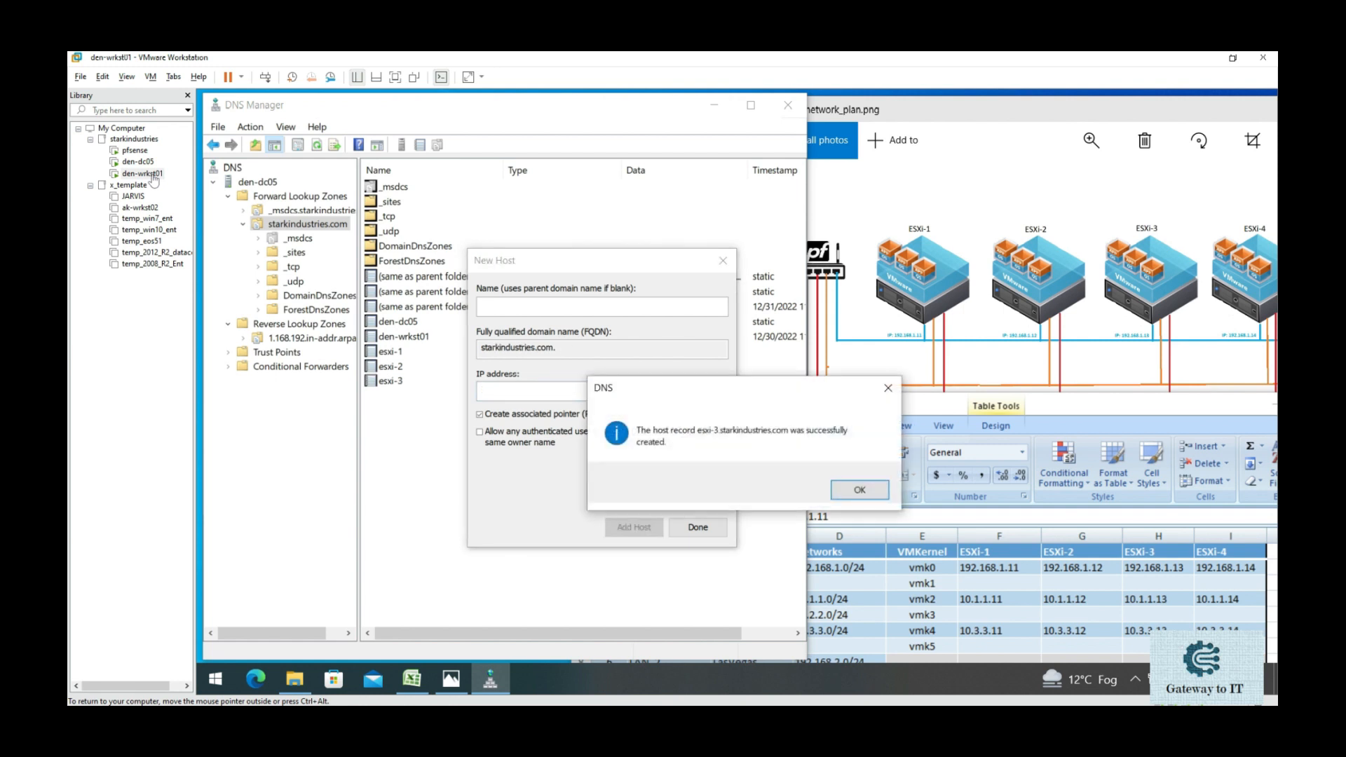
{"action": "key", "text": "Return"}
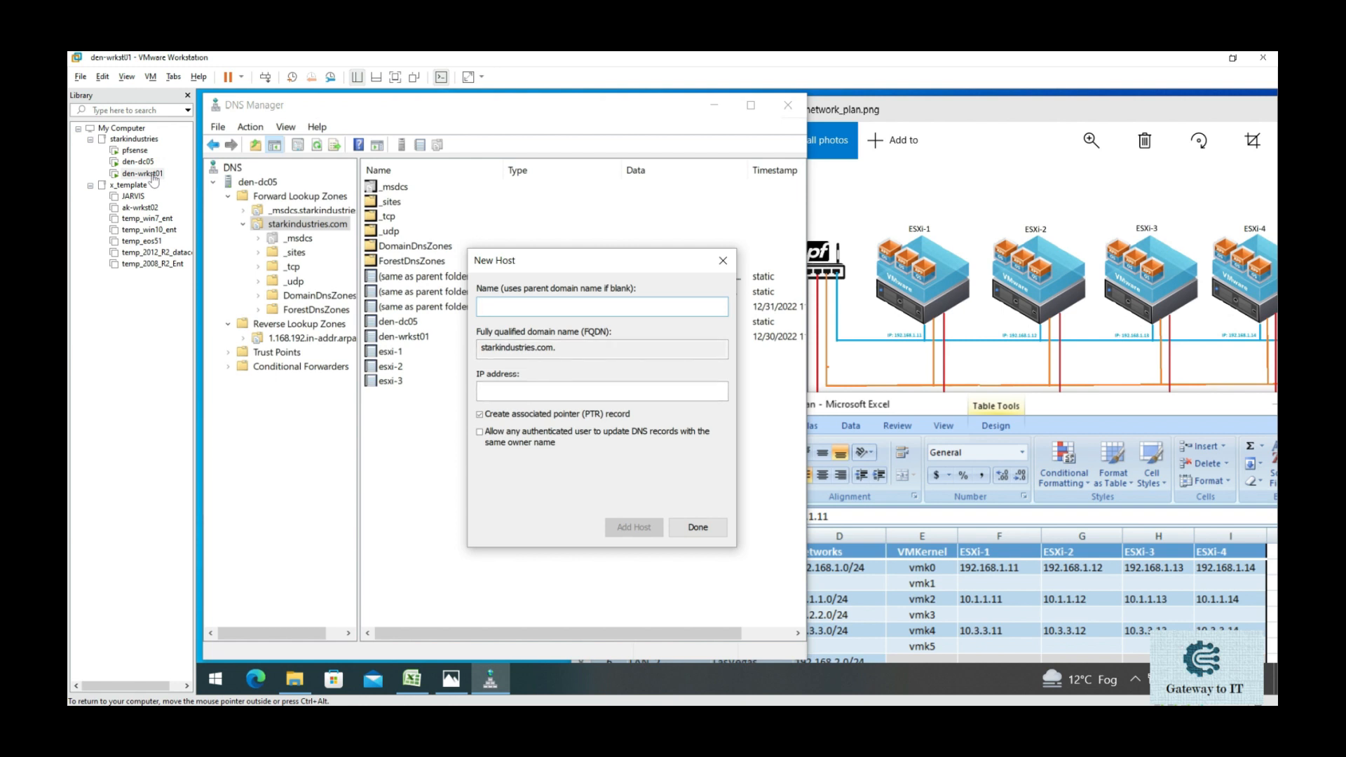
- Add host record esxi-4 at 192.168.1.14, close the form, and review the ESXi records
{"action": "type", "text": "esxi"}
{"action": "type", "text": "-4"}
{"action": "key", "text": "Tab"}
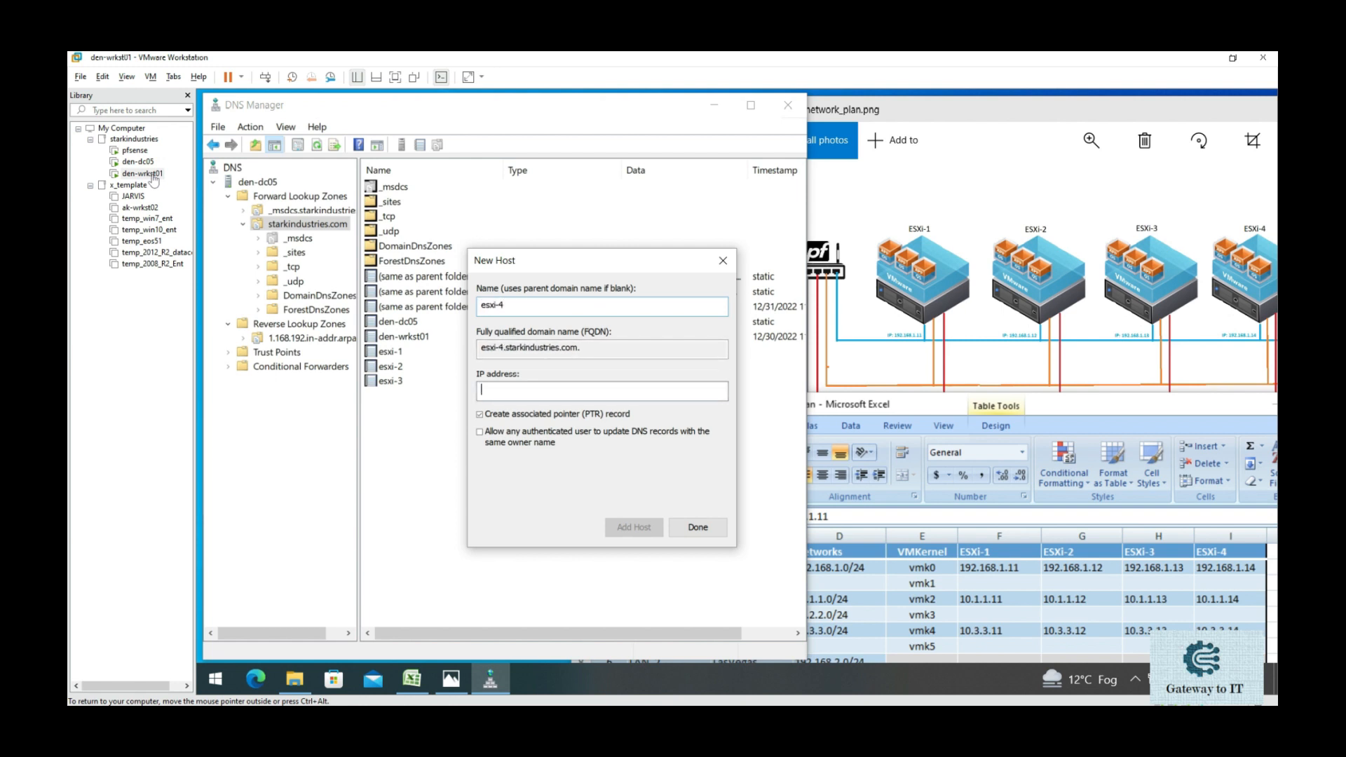
{"action": "type", "text": "192.168.1.14"}
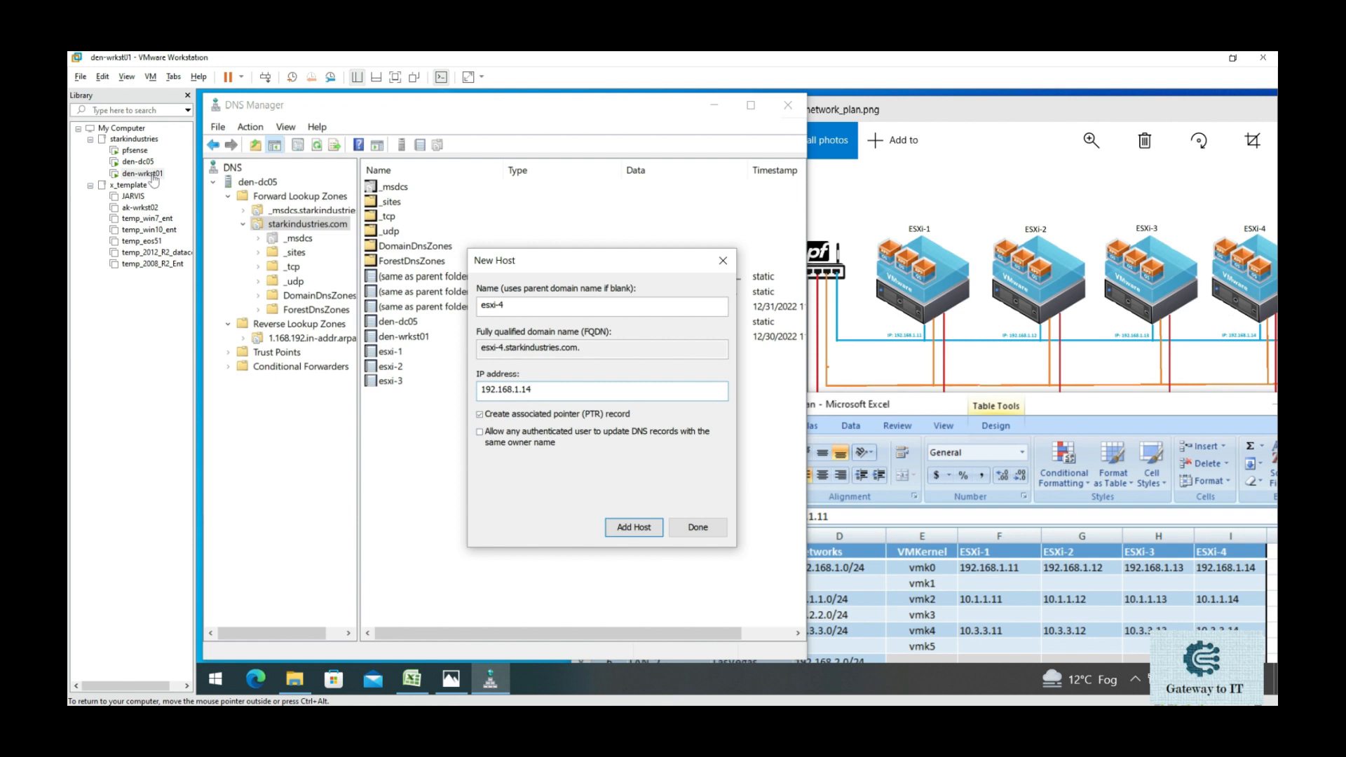
{"action": "key", "text": "Return"}
{"action": "key", "text": "Return"}
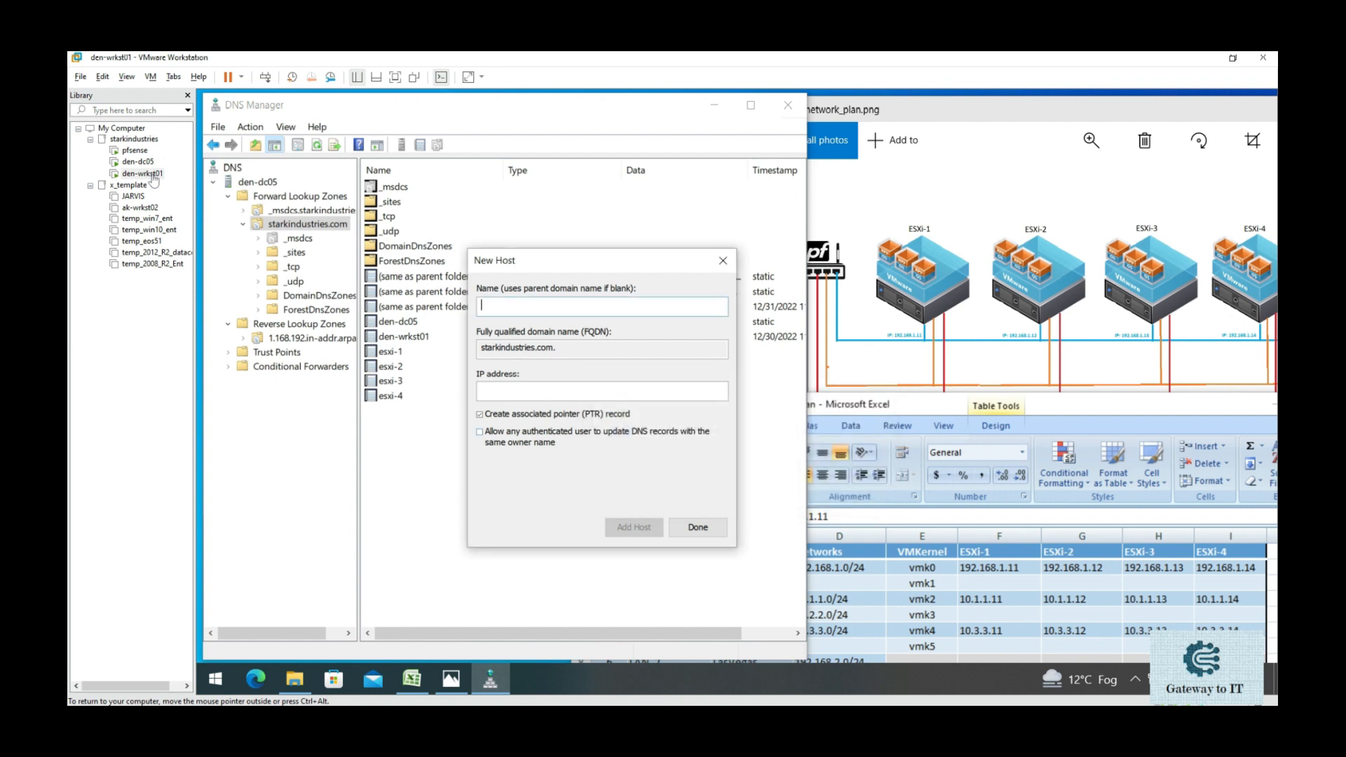
{"action": "key", "text": "Escape"}
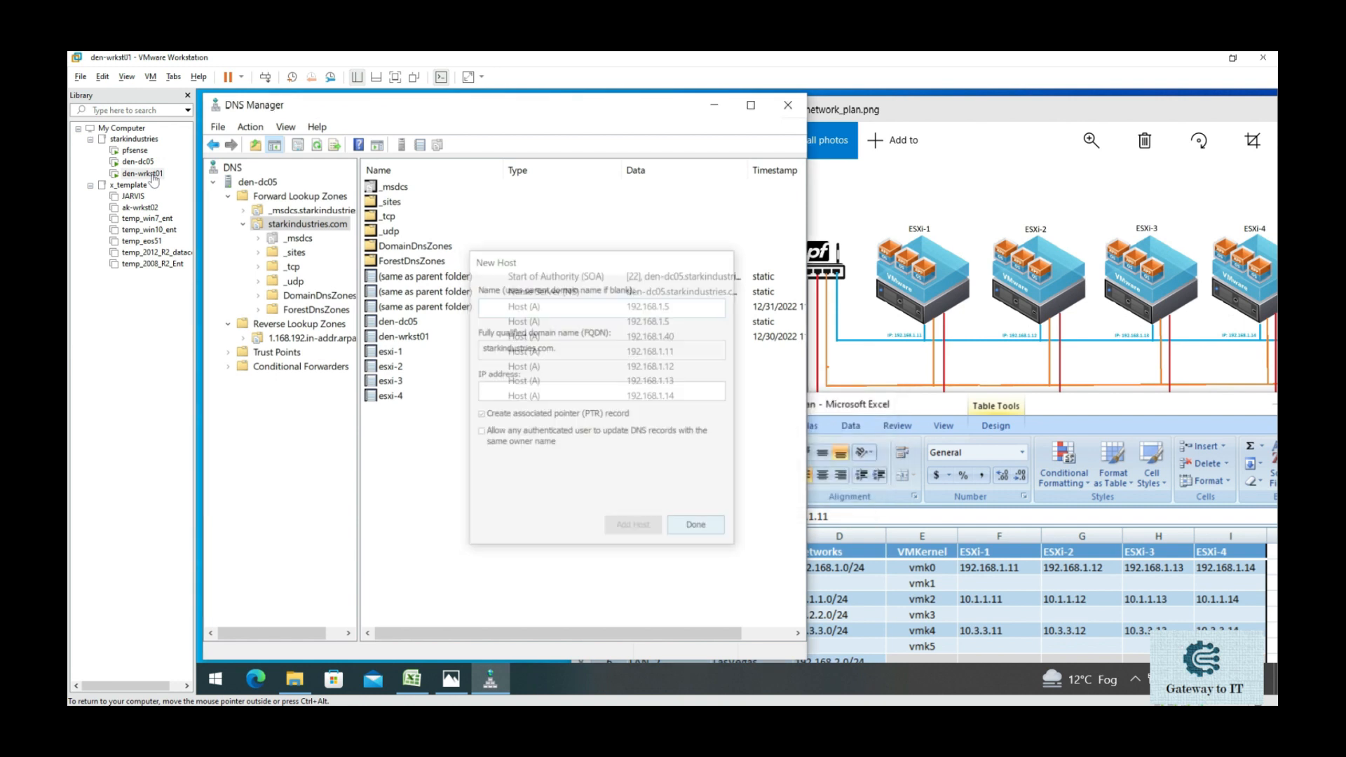
{"action": "left_click", "coordinate": [391, 352]}
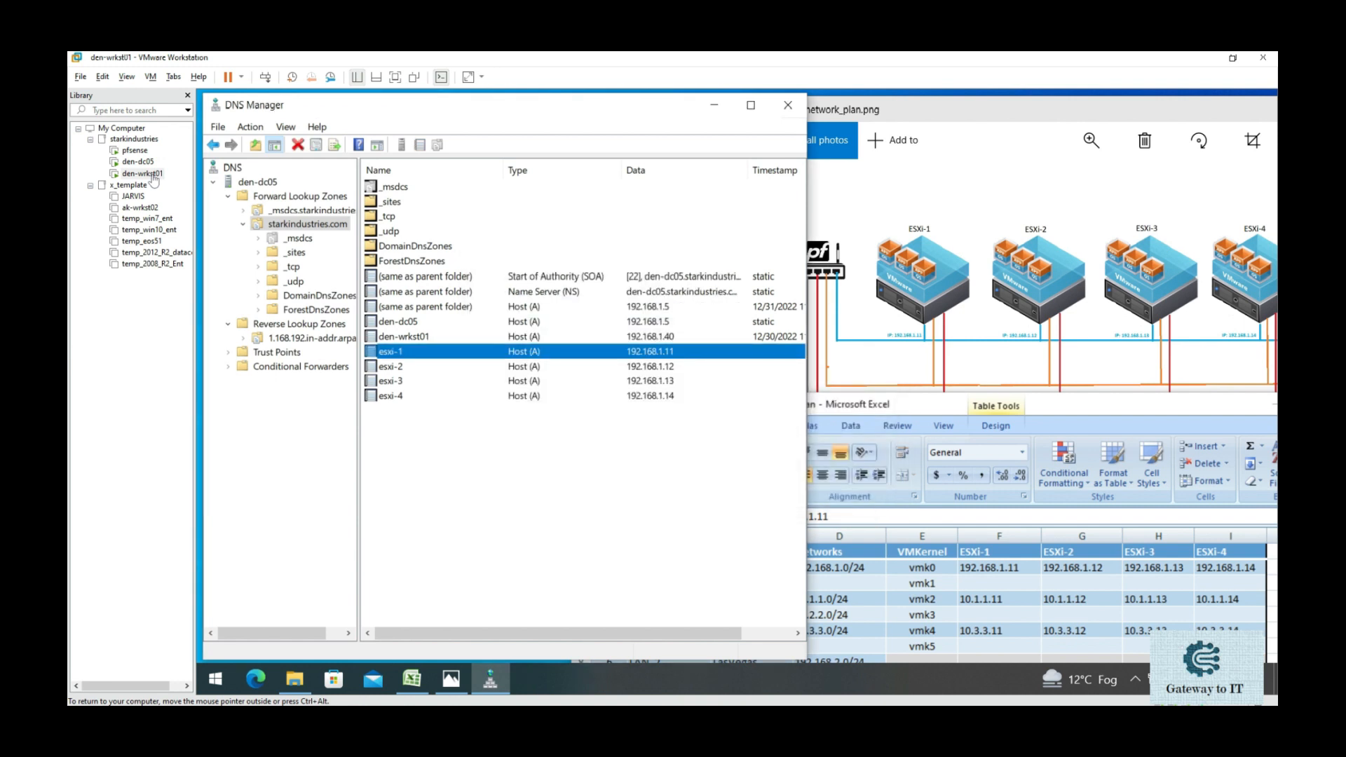
{"action": "key", "text": "Down"}
{"action": "key", "text": "Down"}
{"action": "key", "text": "Down"}
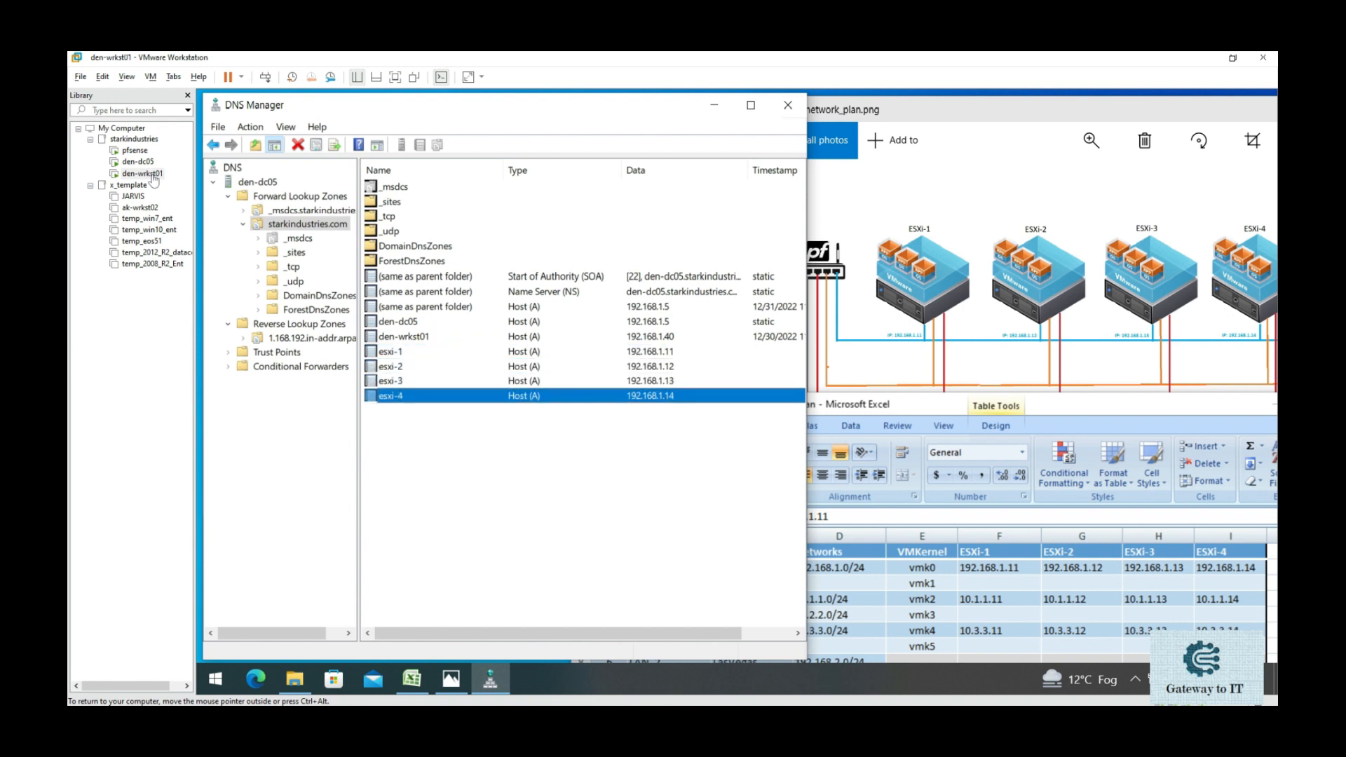
- Add a vCSA host record at 192.168.1.10 to the starkindustries.com zone
{"action": "key", "text": "Up"}
{"action": "key", "text": "Up"}
{"action": "key", "text": "Up"}
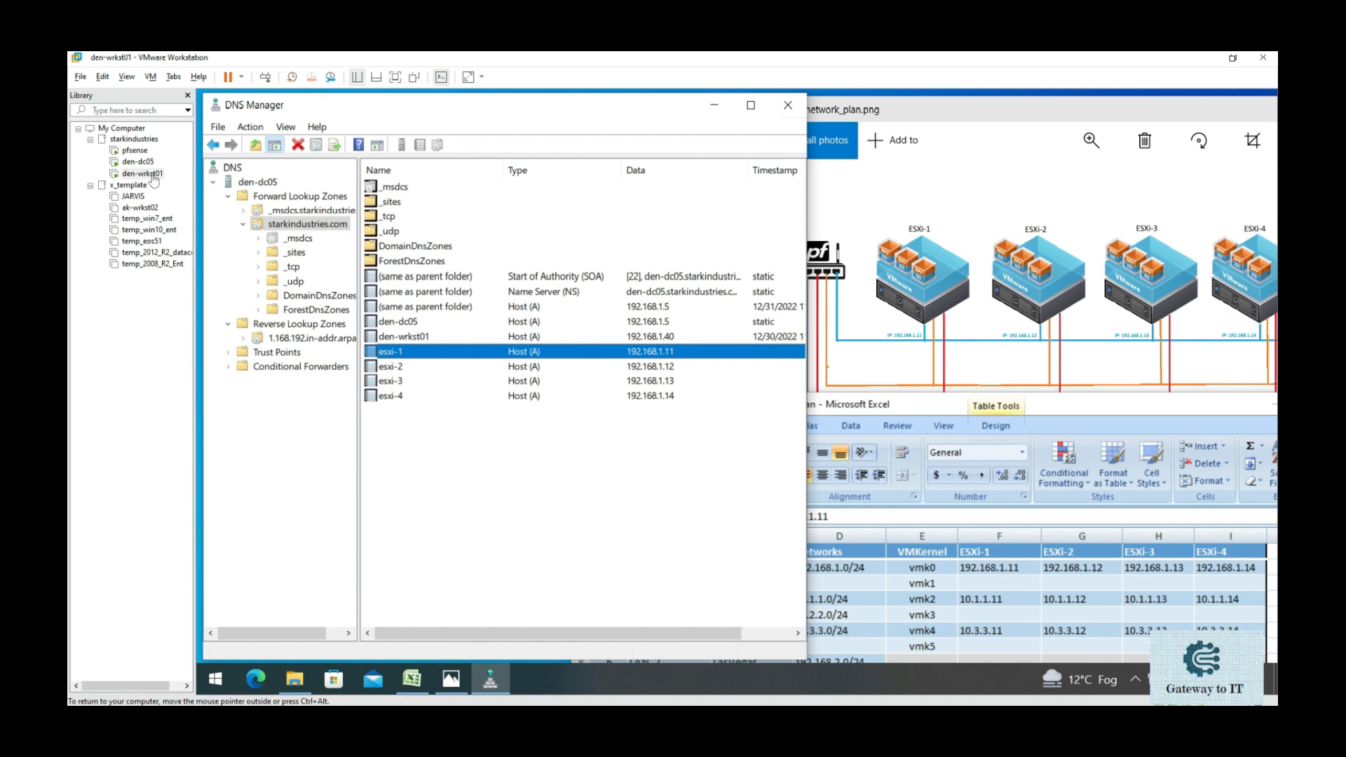
{"action": "right_click", "coordinate": [507, 444]}
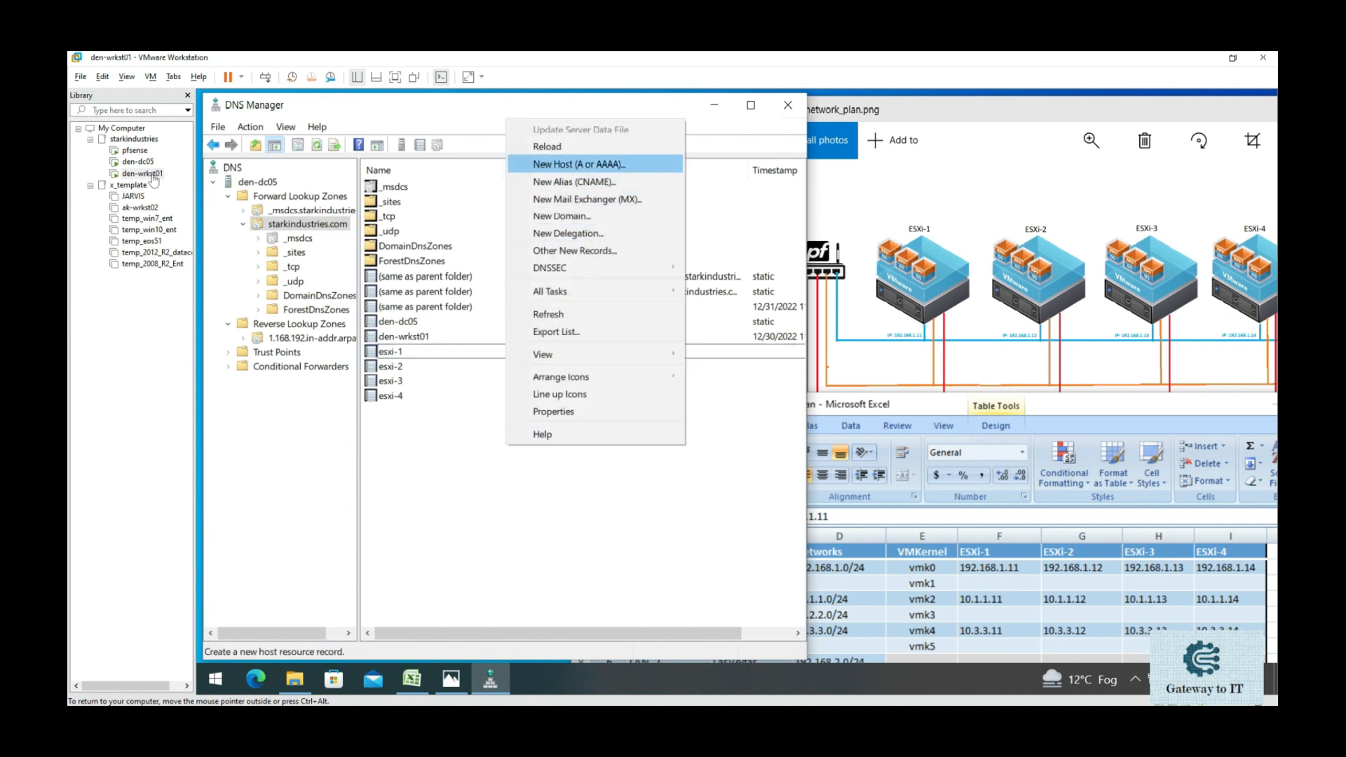
{"action": "key", "text": "Return"}
{"action": "left_click_drag", "start_coordinate": [565, 247], "coordinate": [606, 312]}
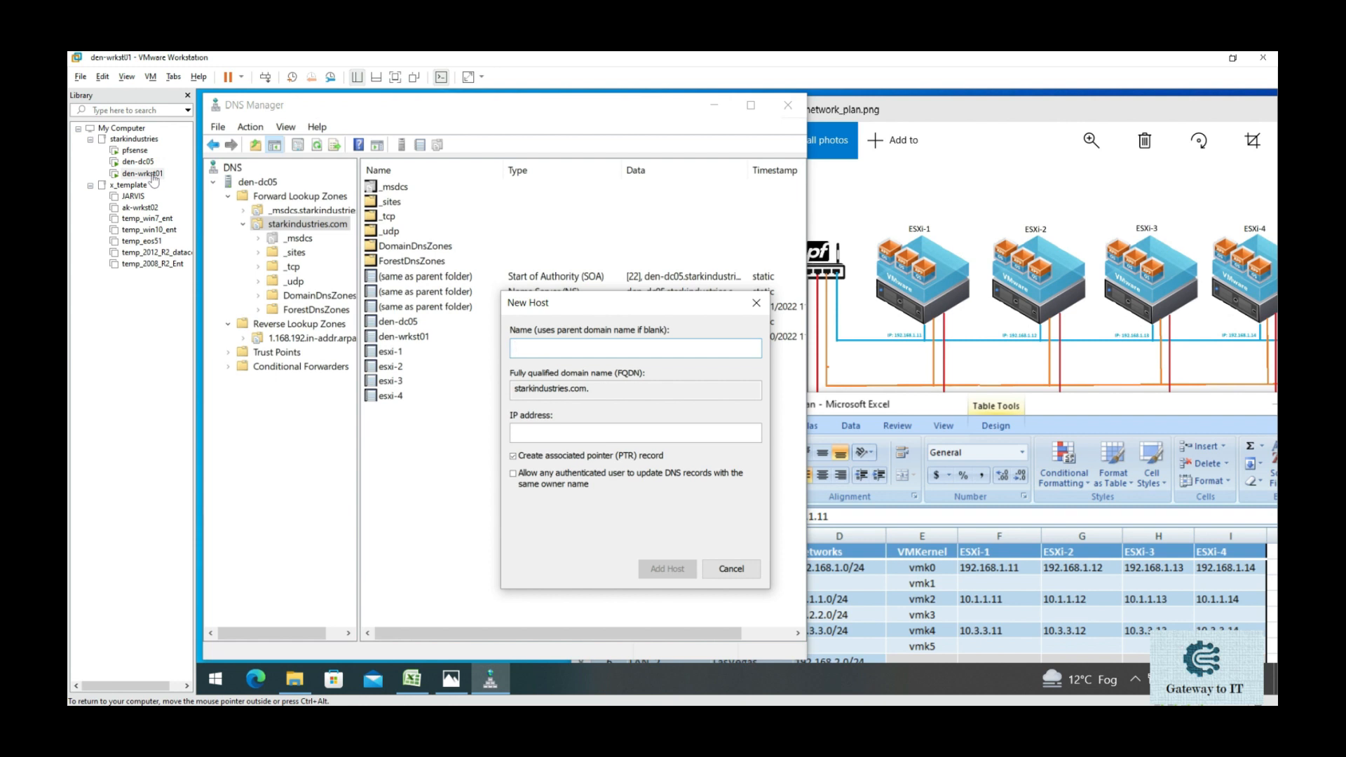
{"action": "type", "text": "vCSA"}
{"action": "key", "text": "Tab"}
{"action": "type", "text": "192.168.1.1"}
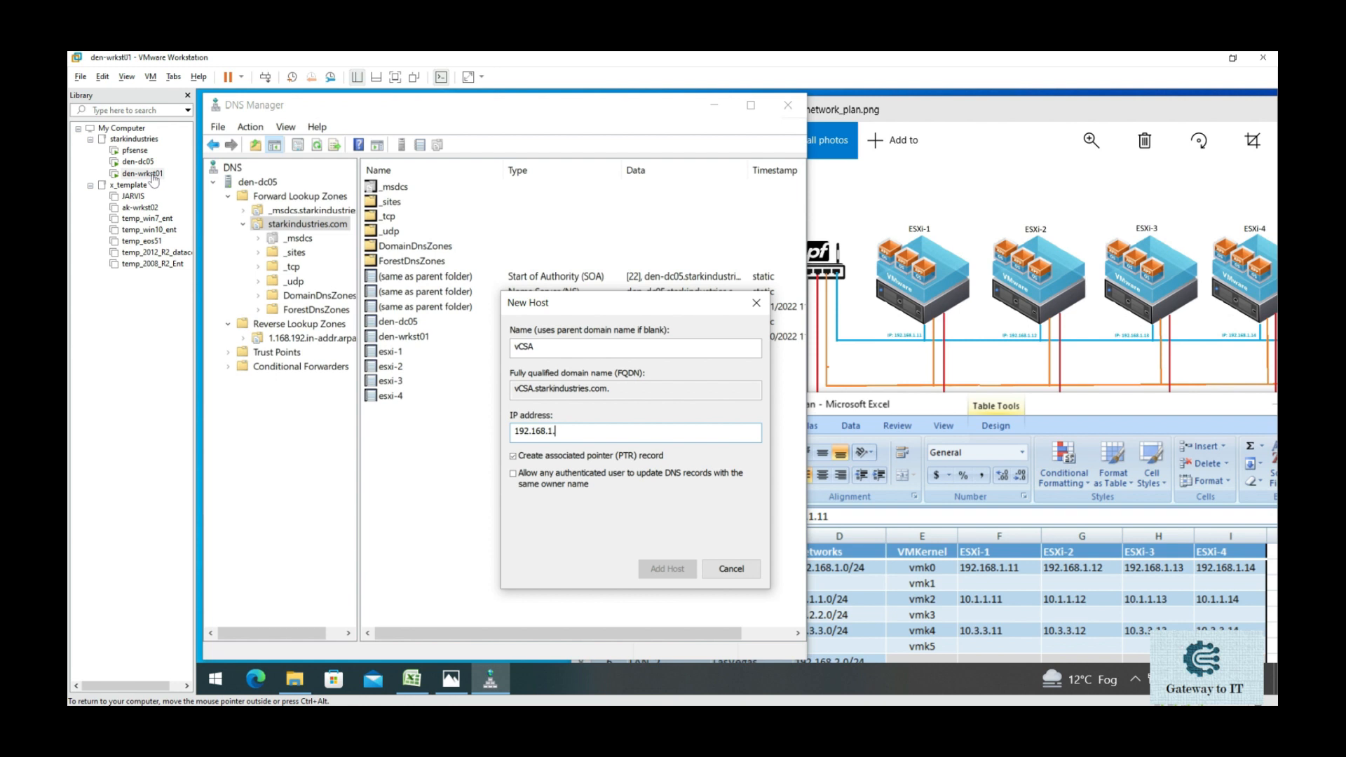
{"action": "type", "text": "0"}
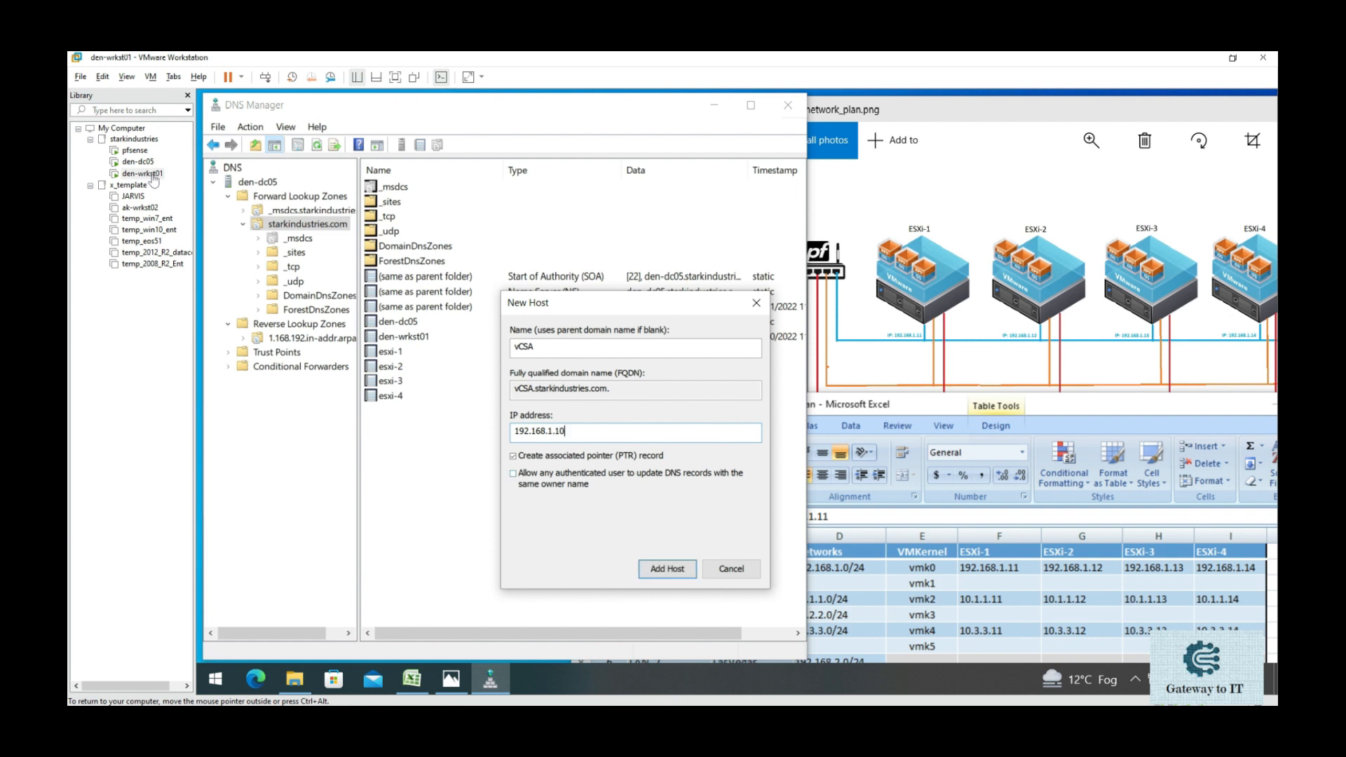
{"action": "key", "text": "Return"}
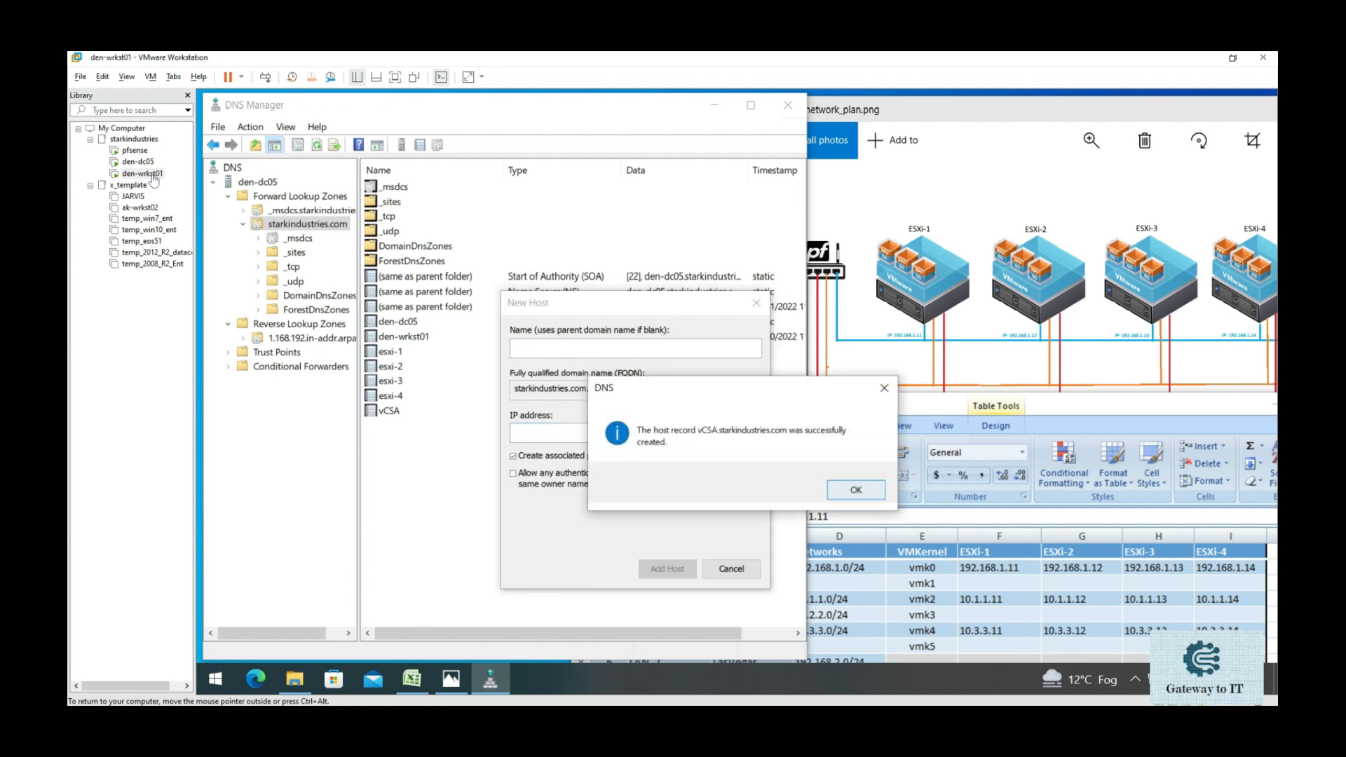
{"action": "key", "text": "Return"}
{"action": "key", "text": "Escape"}
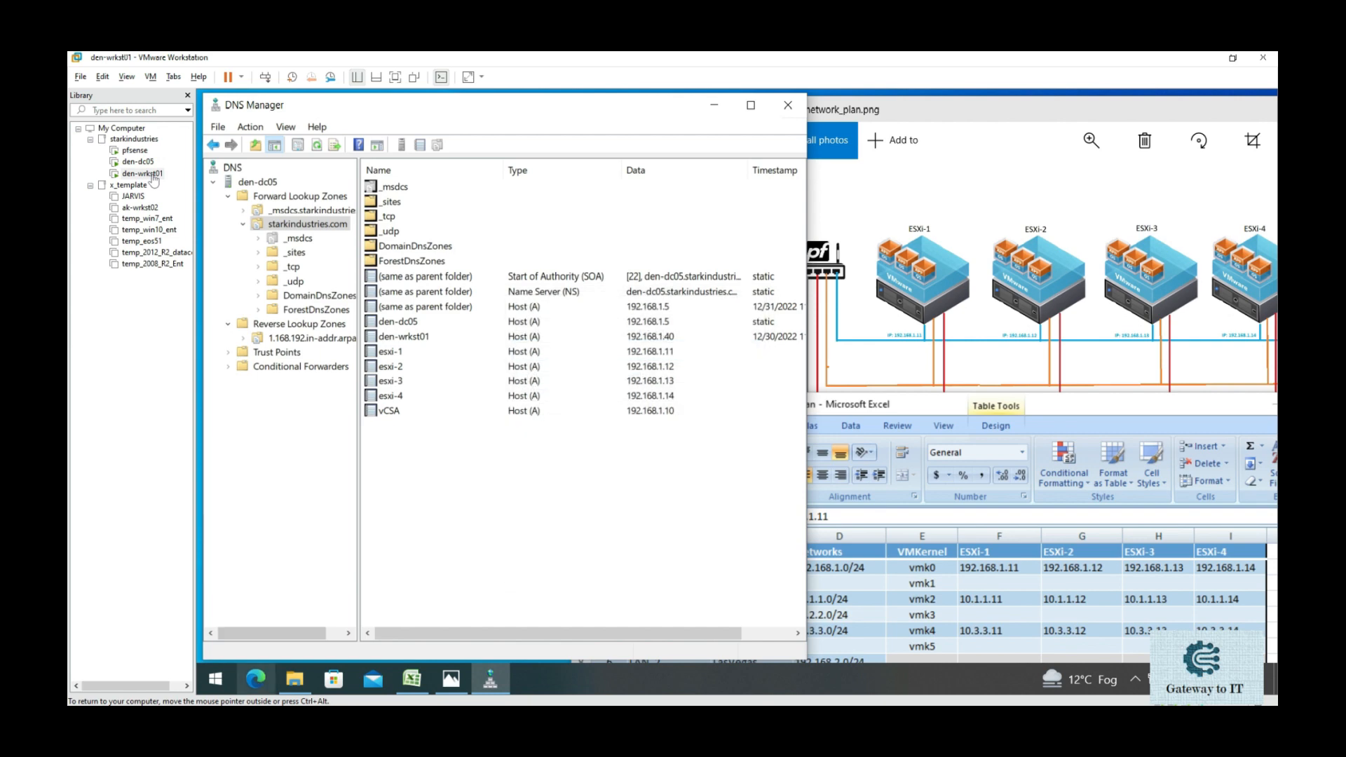
{"action": "left_click", "coordinate": [256, 679]}
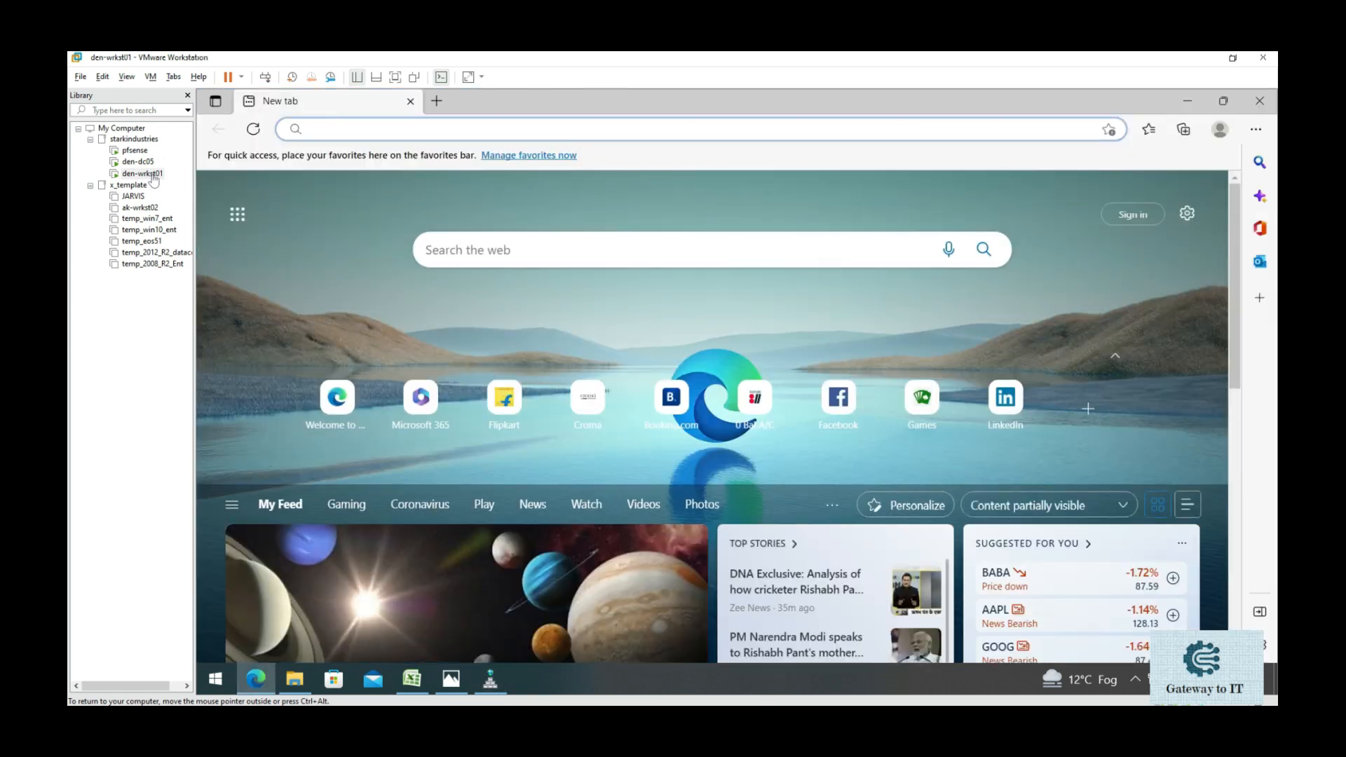
{"action": "type", "text": "h"}
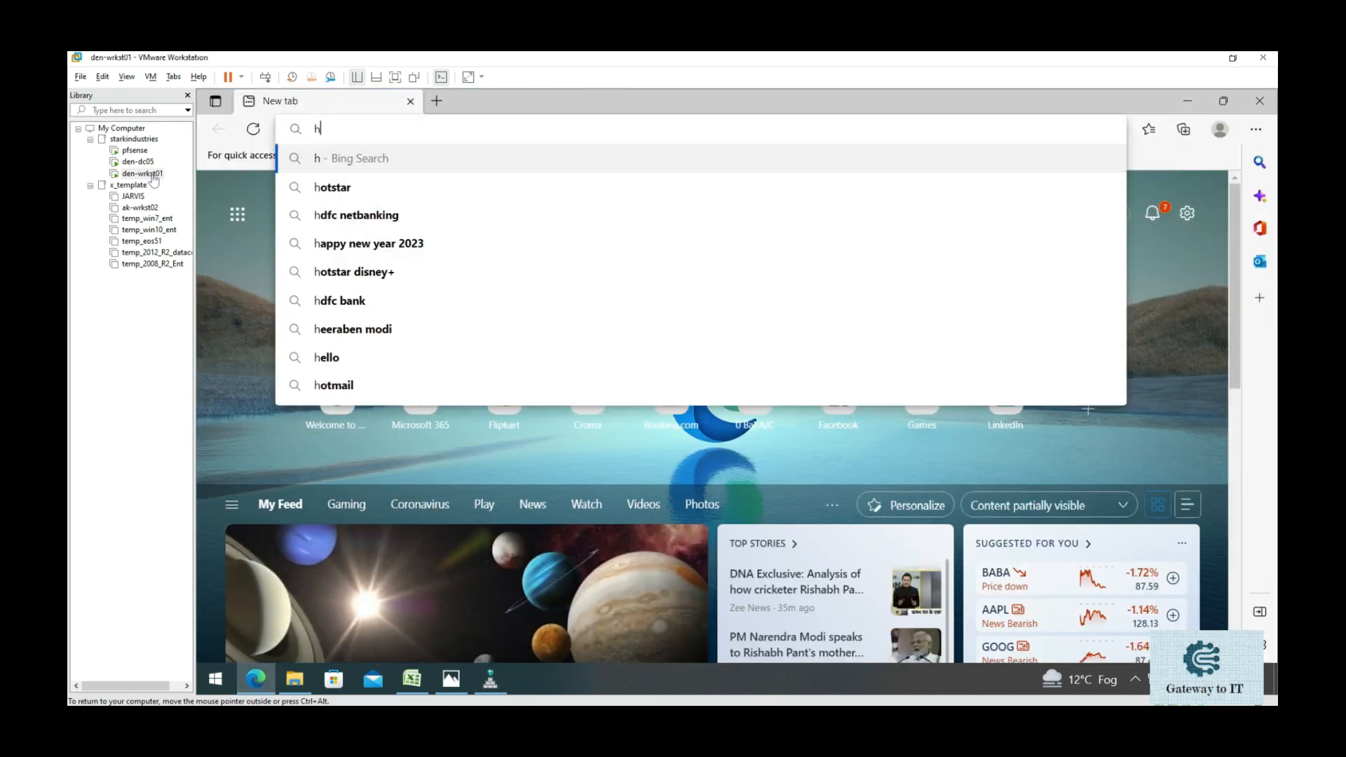
{"action": "type", "text": "ttp:"}
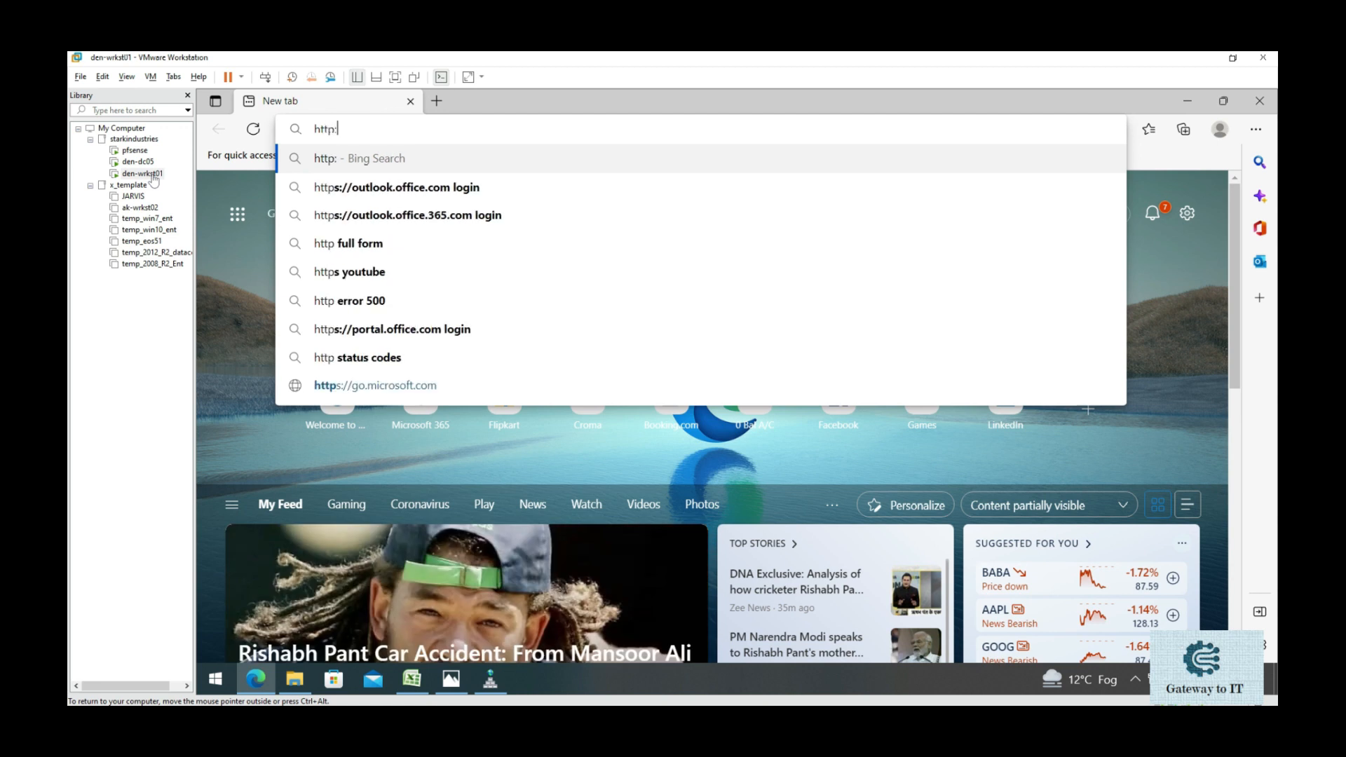
{"action": "type", "text": "//192."}
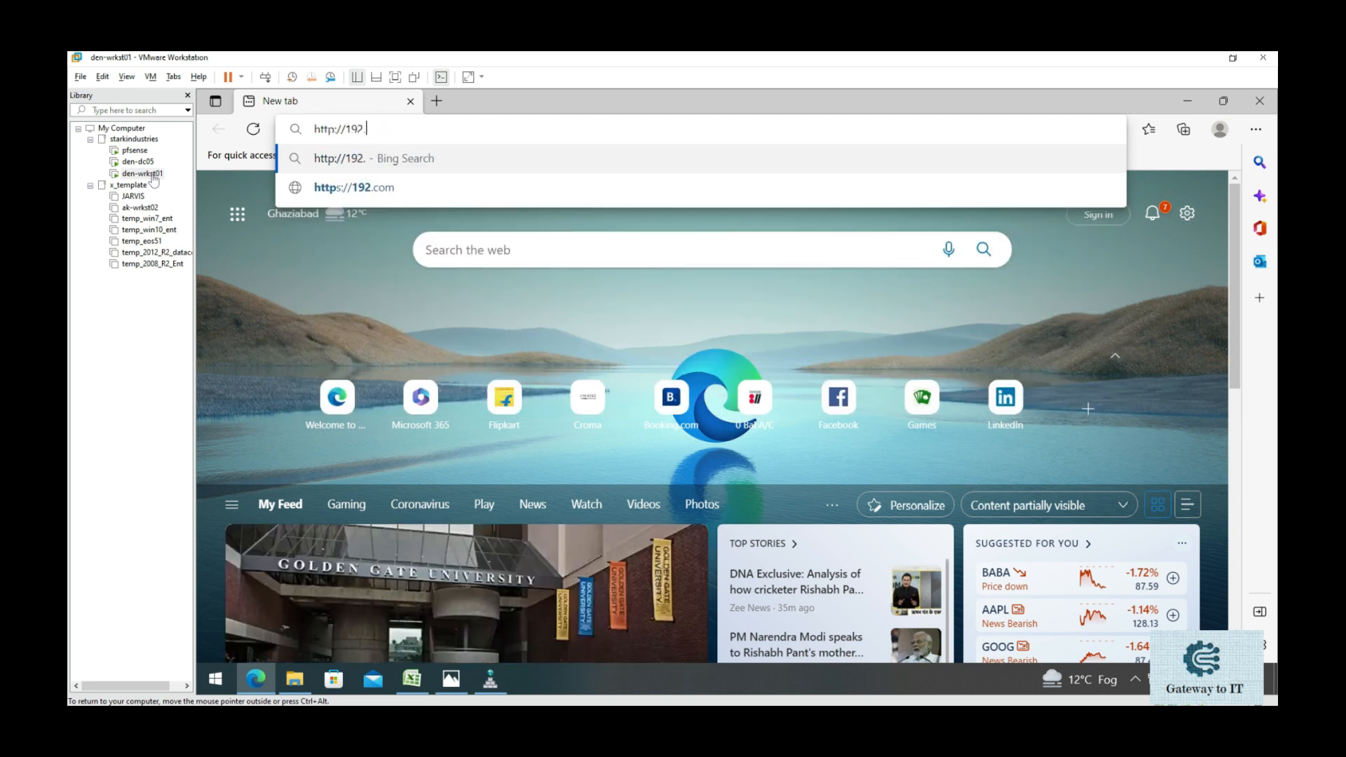
{"action": "type", "text": "168.1.254"}
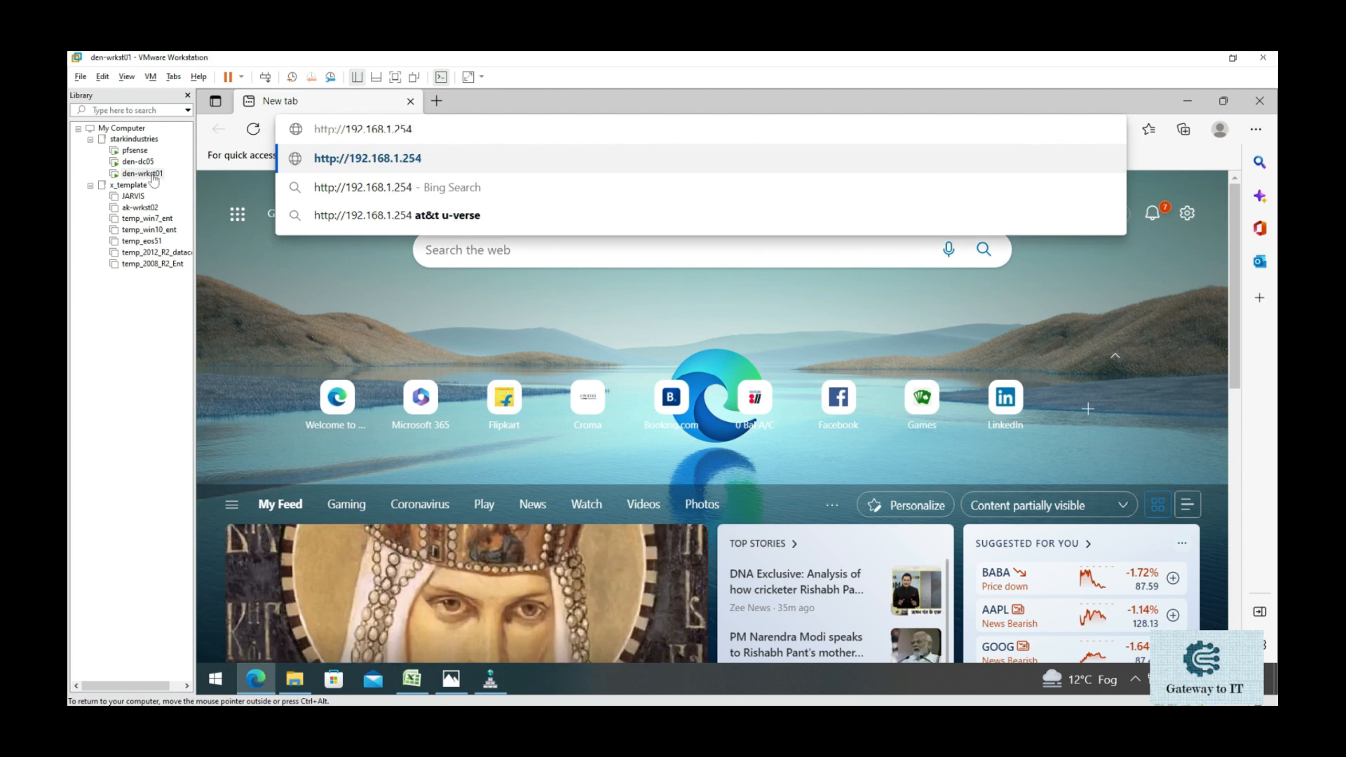
{"action": "key", "text": "Return"}
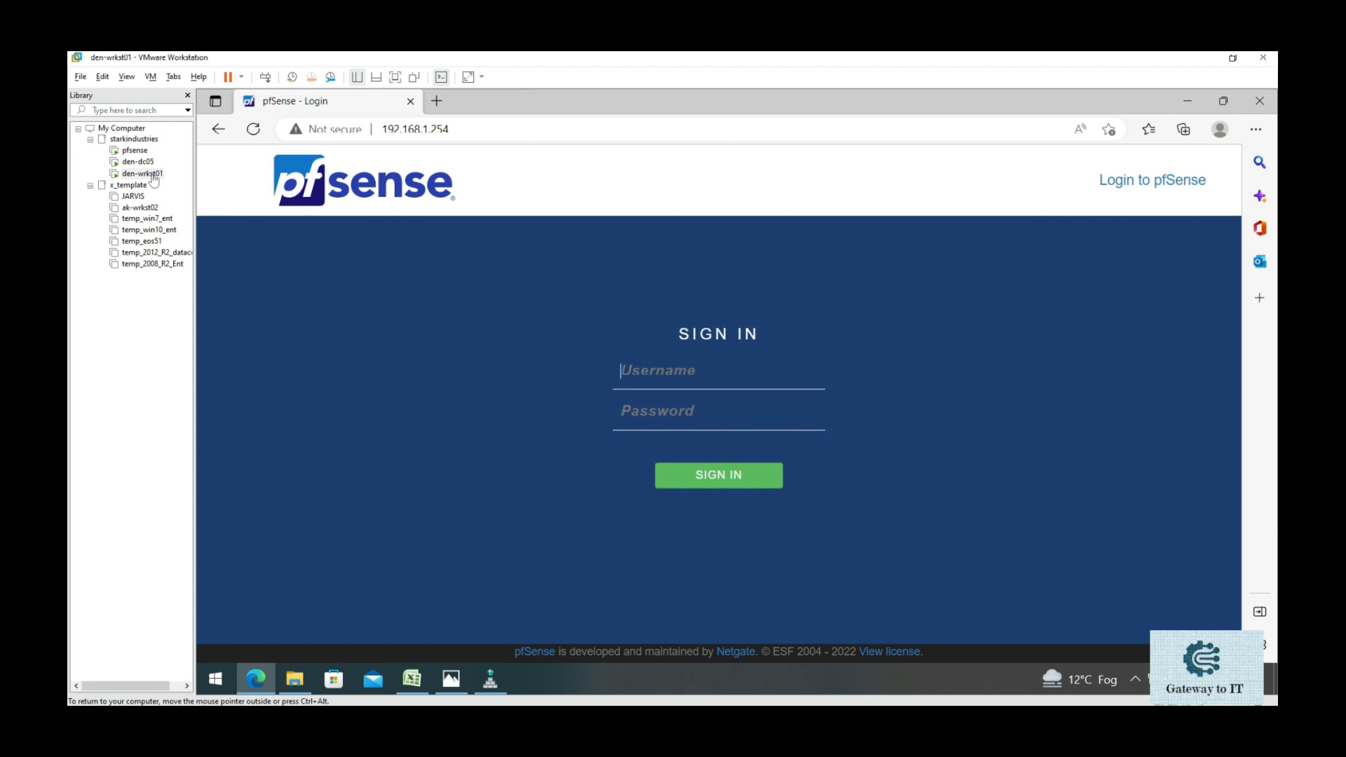
{"action": "left_click", "coordinate": [490, 679]}
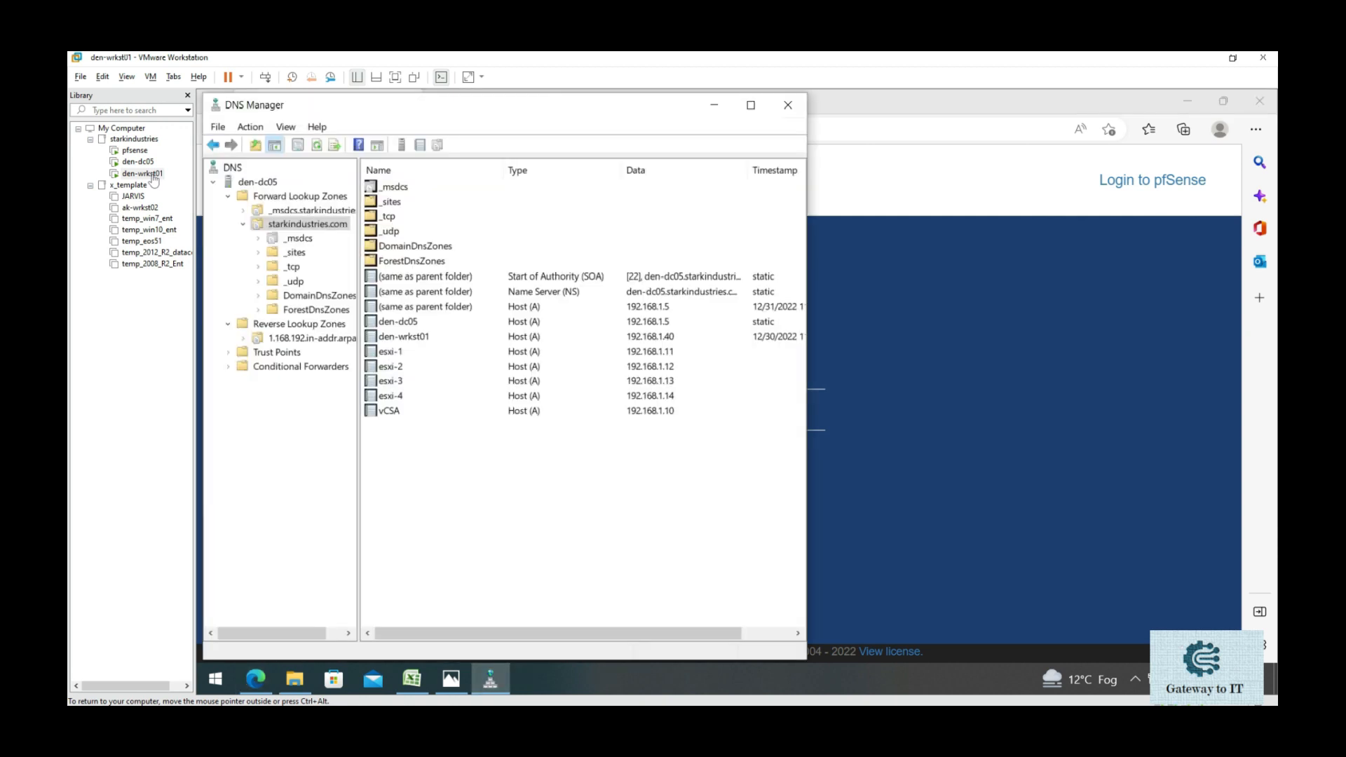
- Add a pfsense host record at 192.168.1.254, then close DNS Manager
{"action": "right_click", "coordinate": [419, 457]}
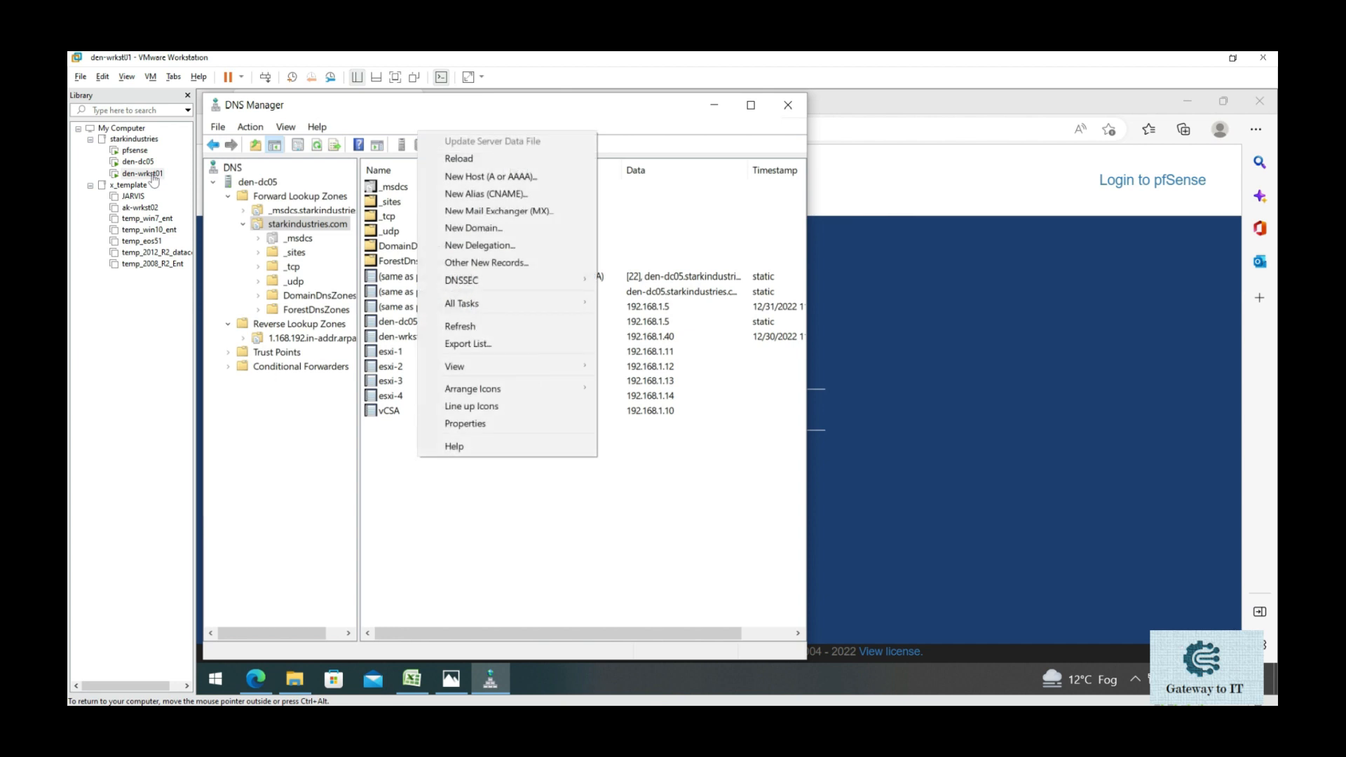
{"action": "left_click", "coordinate": [490, 176]}
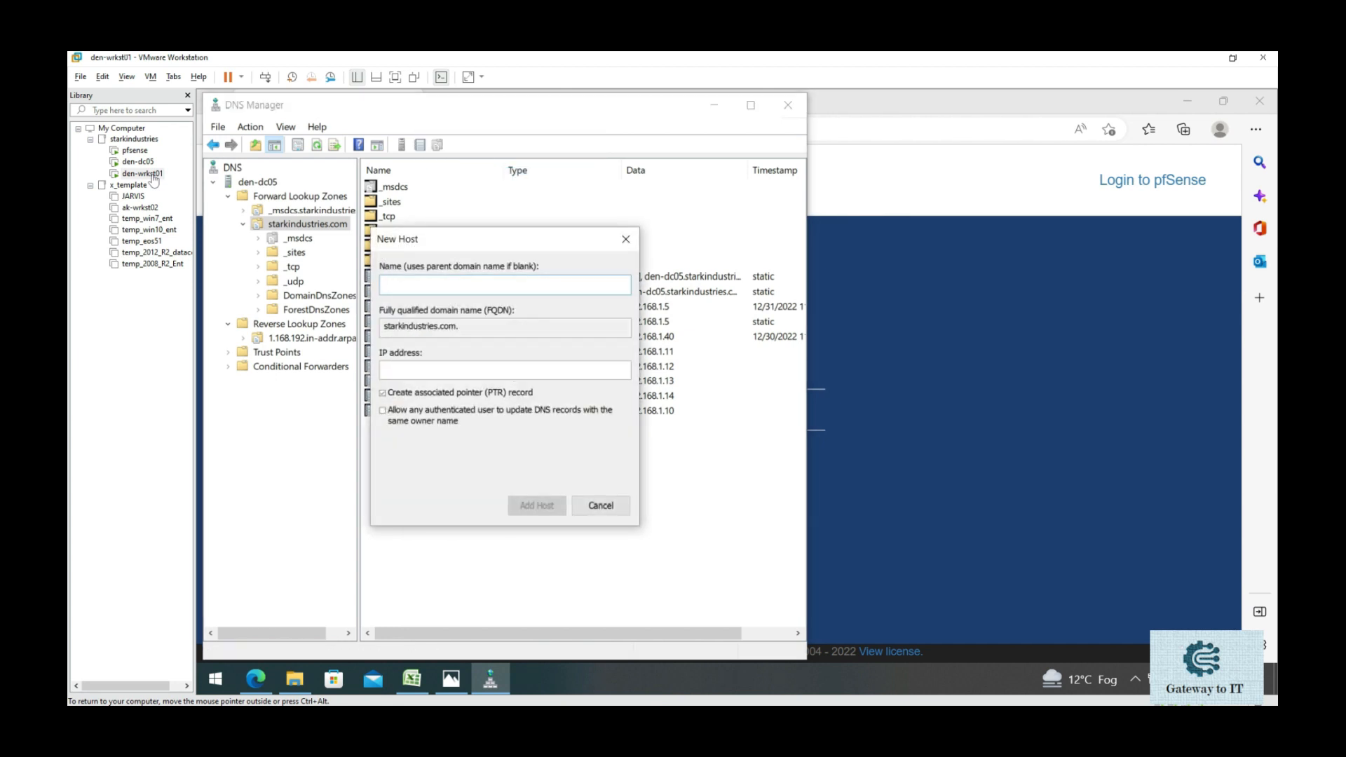
{"action": "type", "text": "pfsense"}
{"action": "key", "text": "Tab"}
{"action": "key", "text": "Tab"}
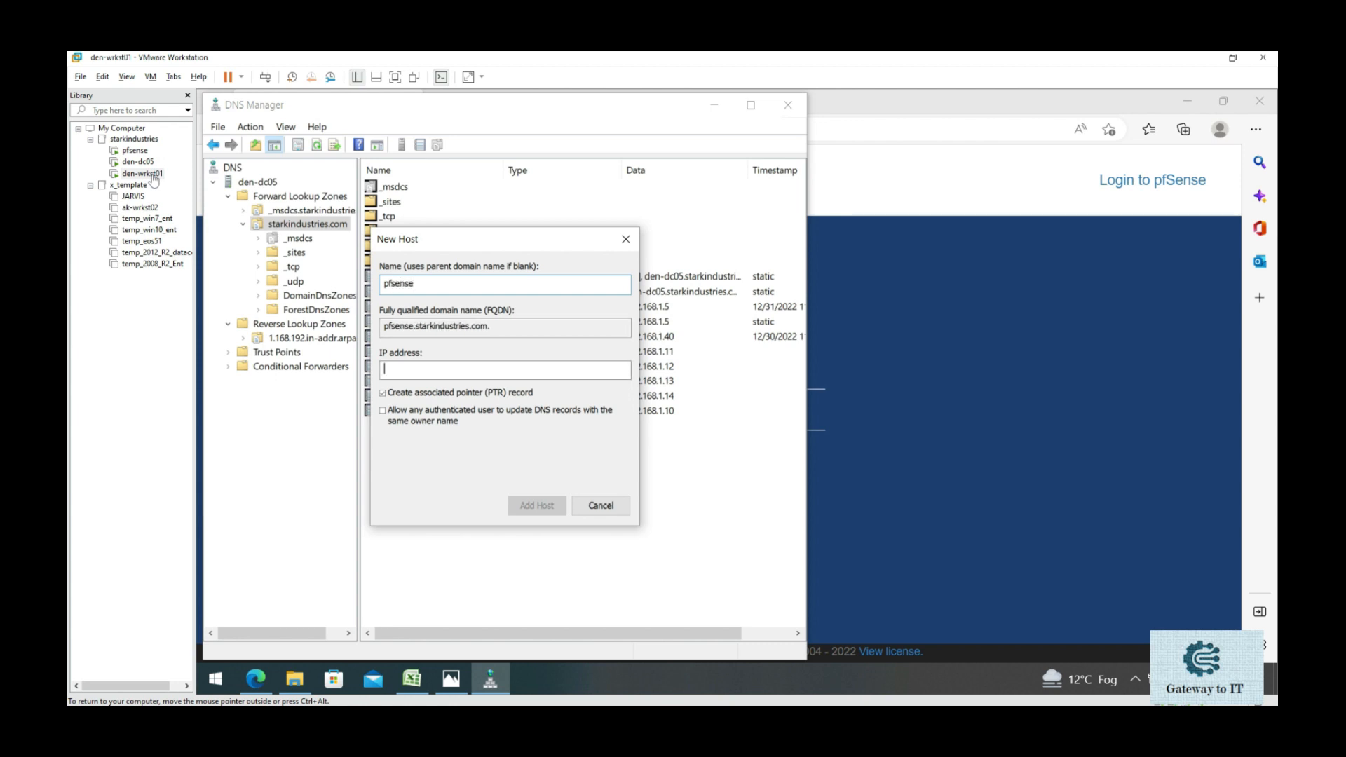
{"action": "type", "text": "192"}
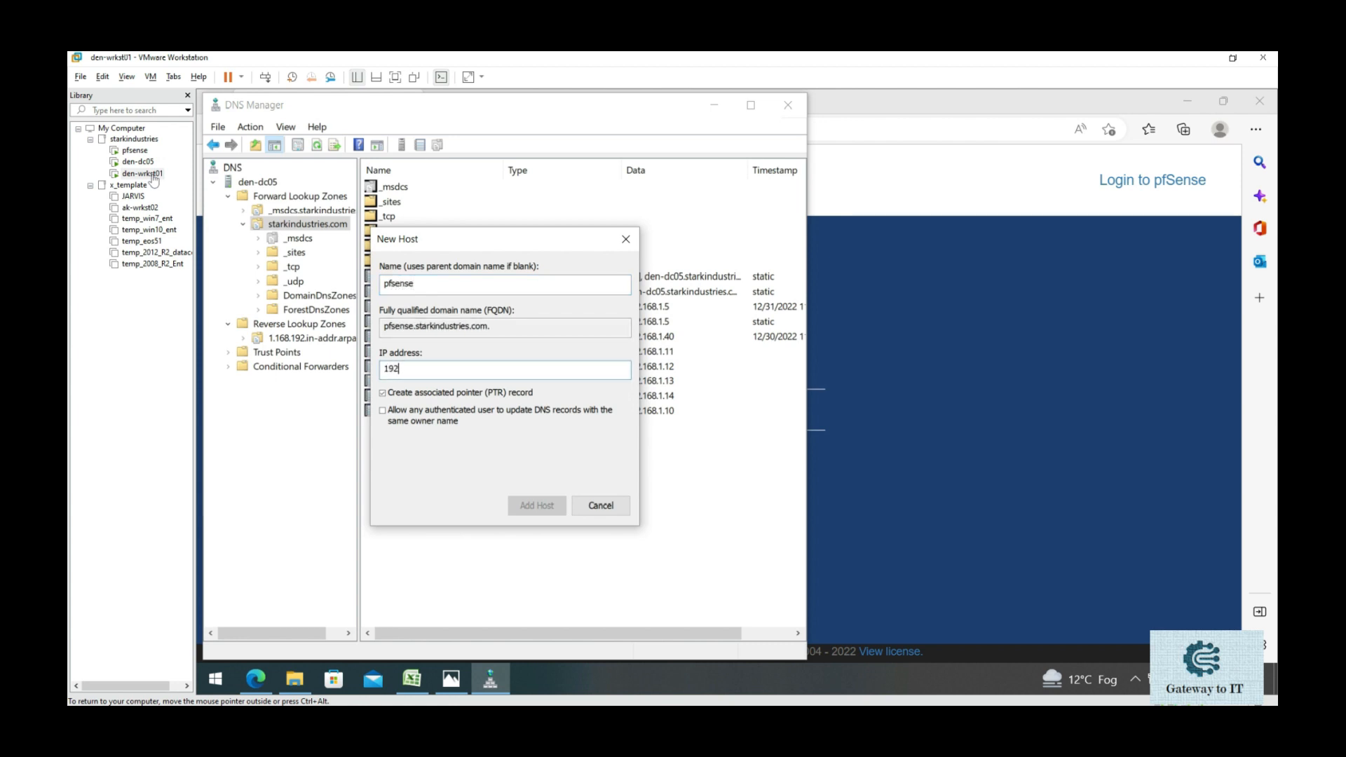
{"action": "type", "text": ".168.1.254"}
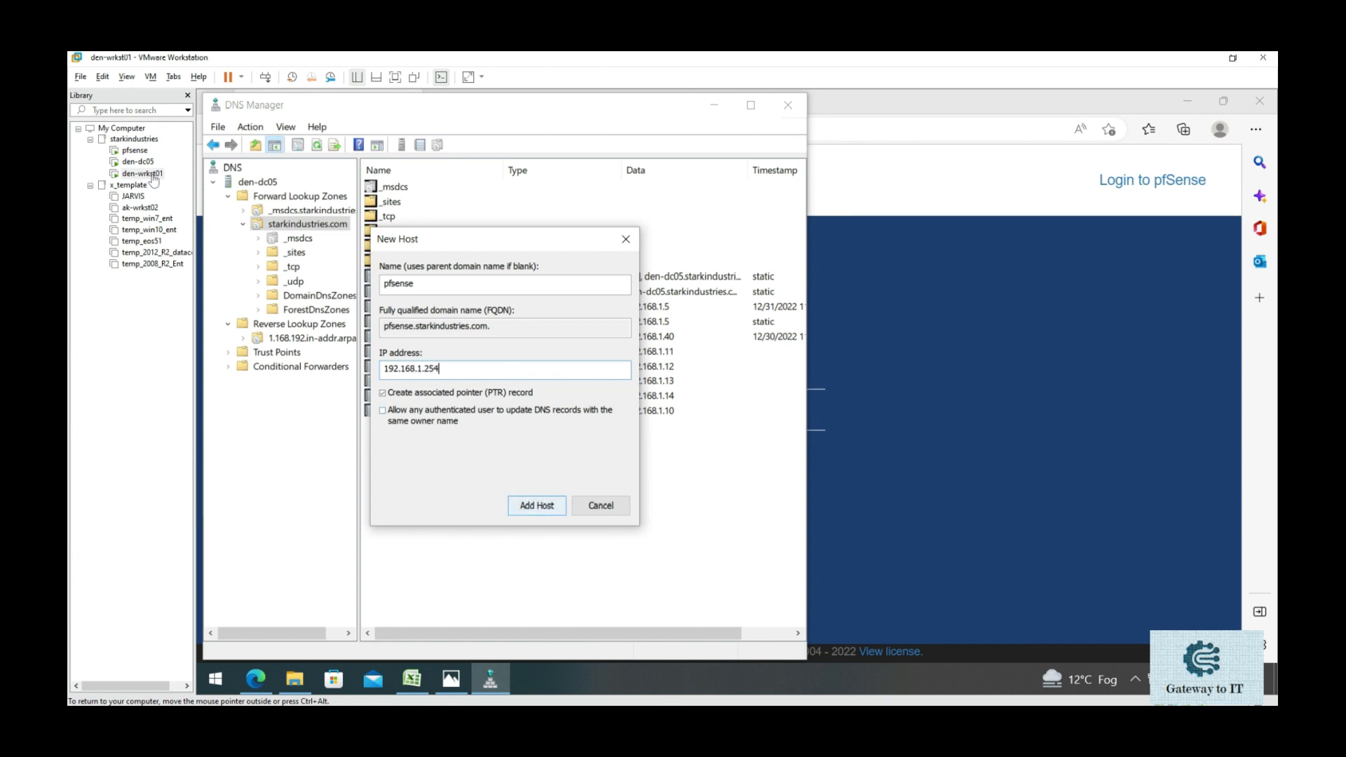
{"action": "key", "text": "Return"}
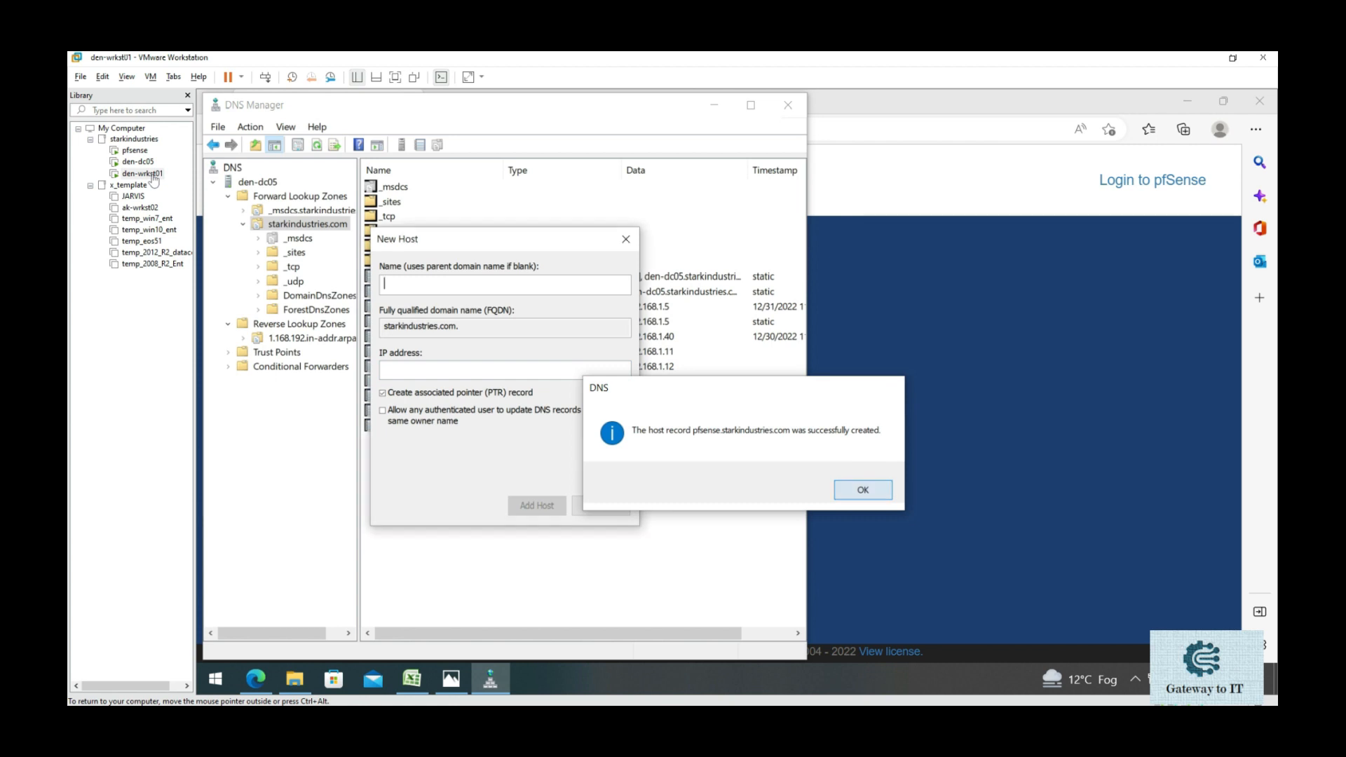
{"action": "key", "text": "Return"}
{"action": "key", "text": "Escape"}
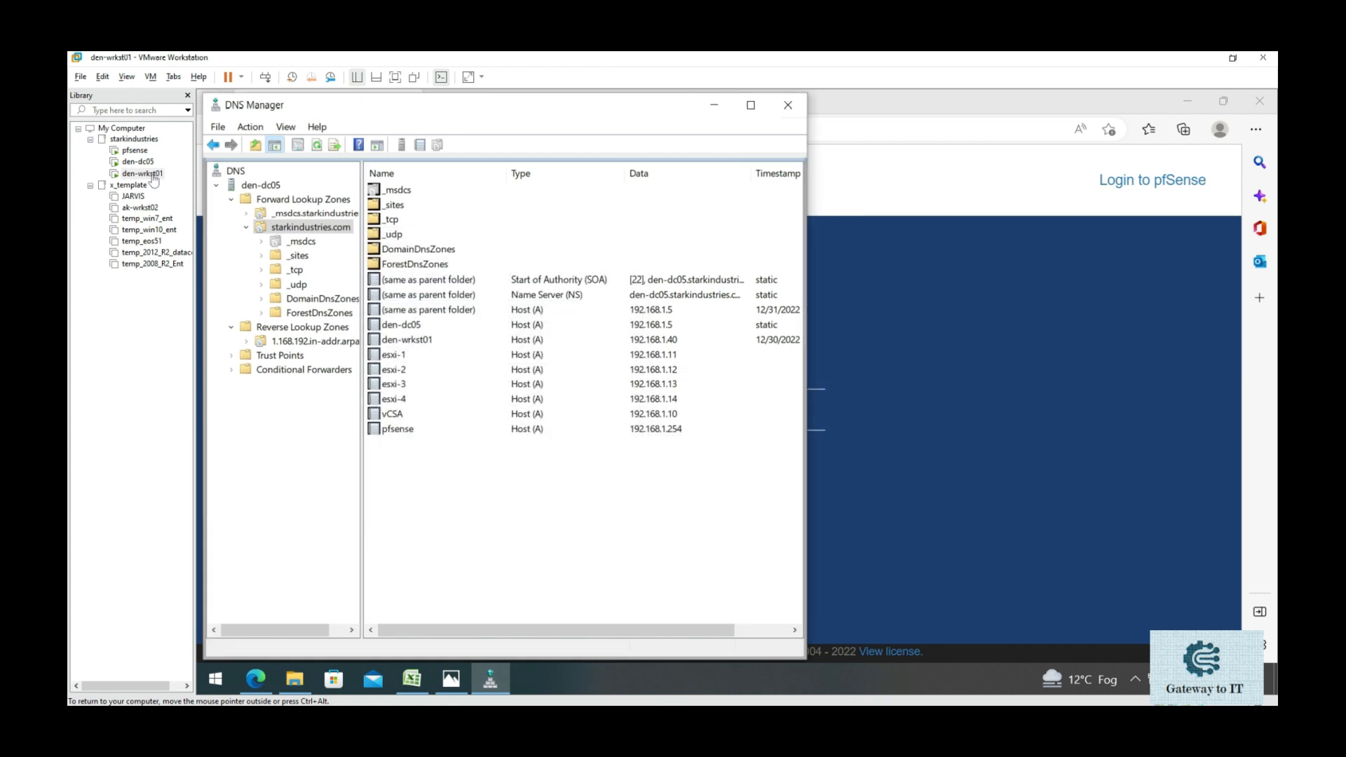
{"action": "mouse_move", "coordinate": [361, 400]}
{"action": "left_mouse_down"}
{"action": "mouse_move", "coordinate": [403, 399]}
{"action": "mouse_move", "coordinate": [387, 400]}
{"action": "left_mouse_up"}
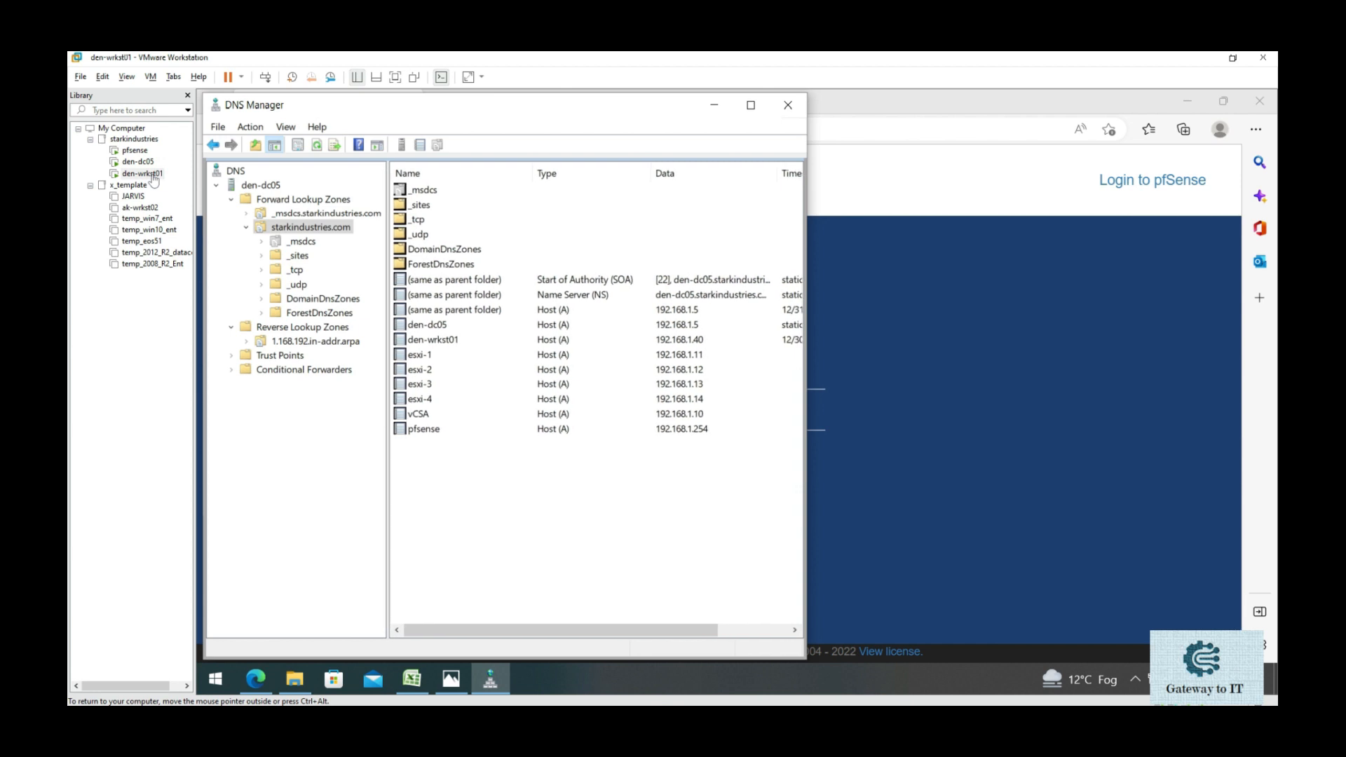
{"action": "left_click", "coordinate": [789, 105]}
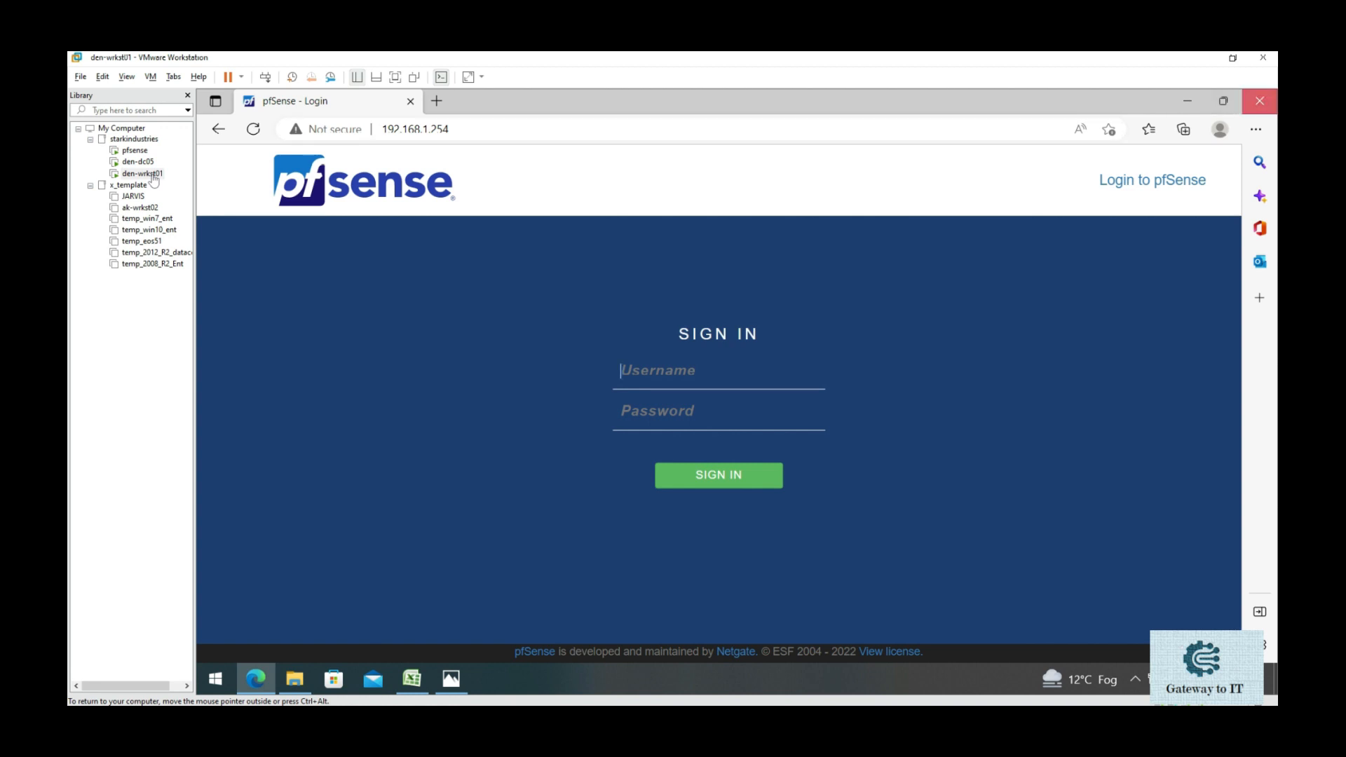
{"action": "left_click", "coordinate": [1260, 101]}
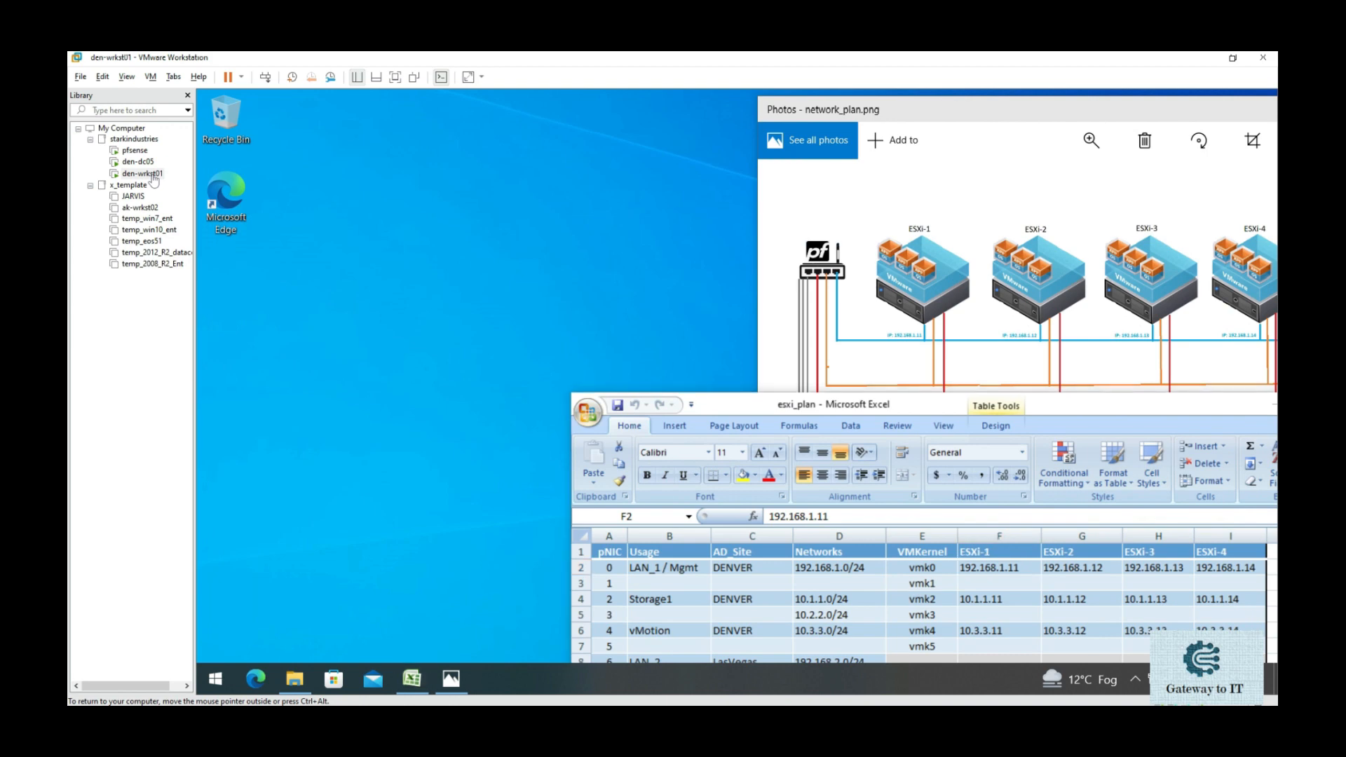
{"action": "left_click", "coordinate": [256, 679]}
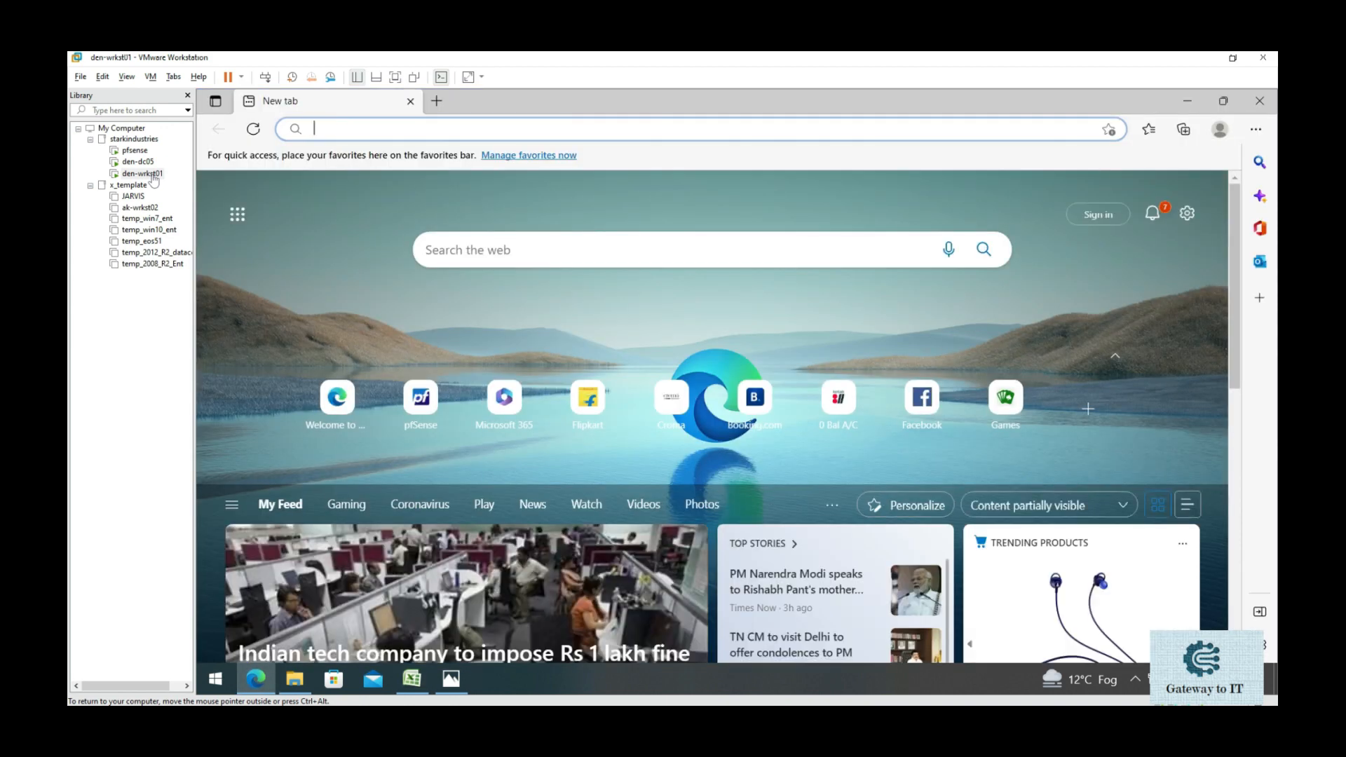
{"action": "type", "text": "https"}
{"action": "key", "text": "BackSpace"}
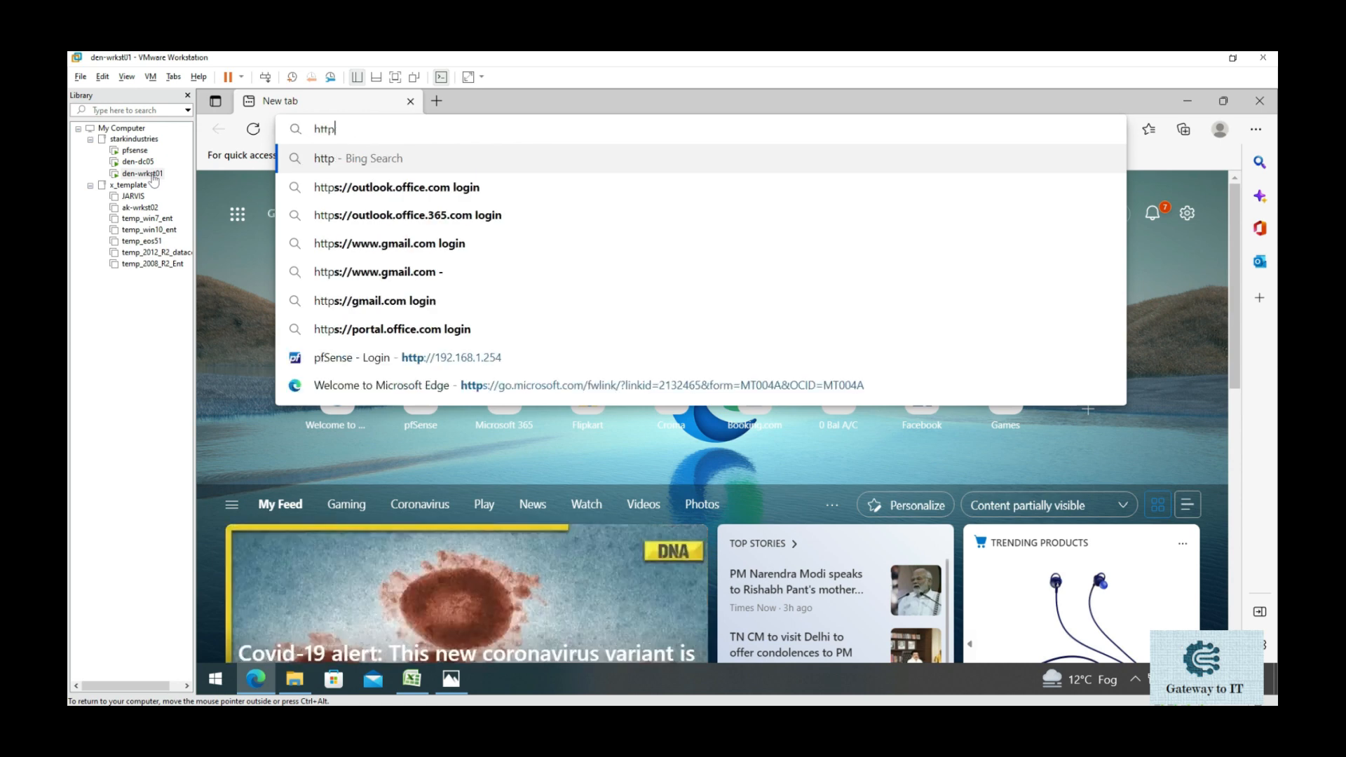
{"action": "type", "text": "://"}
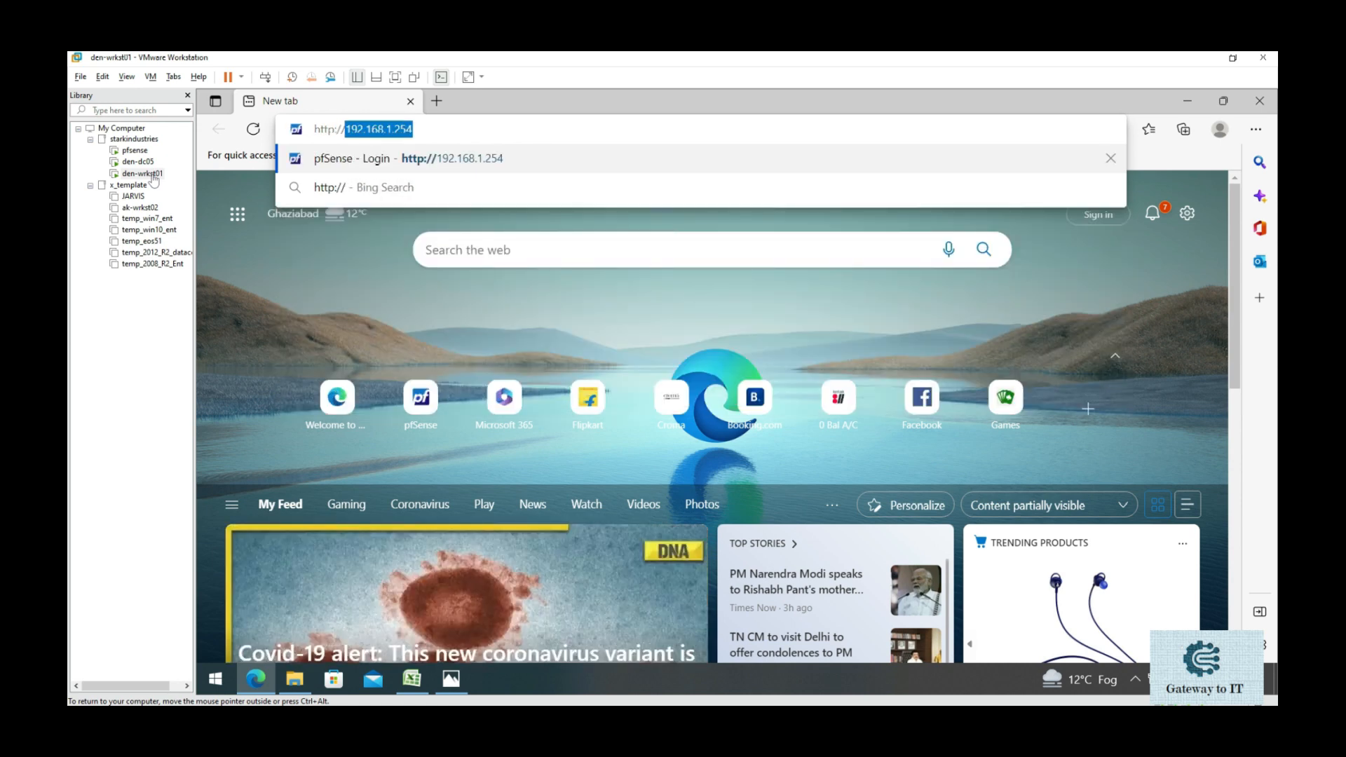
{"action": "type", "text": "pfse"}
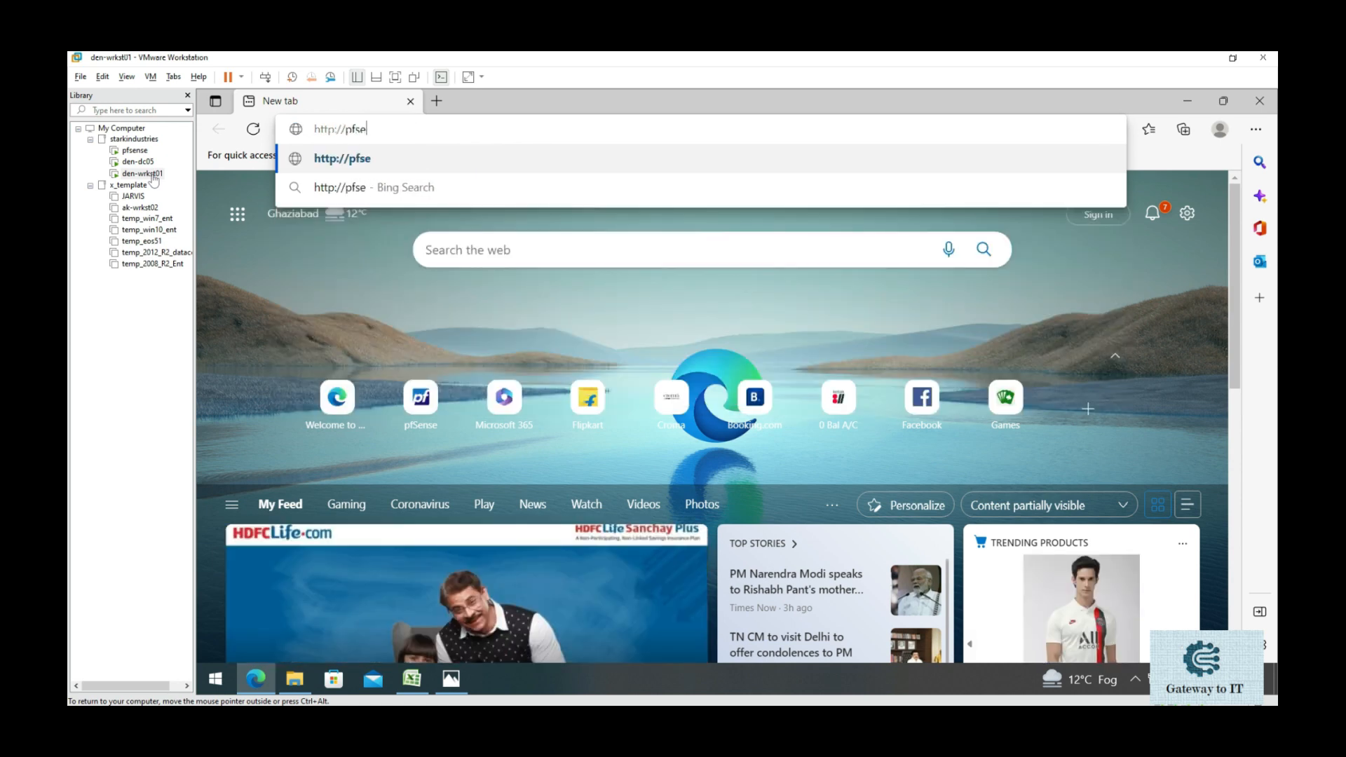
{"action": "type", "text": "nse.stark"}
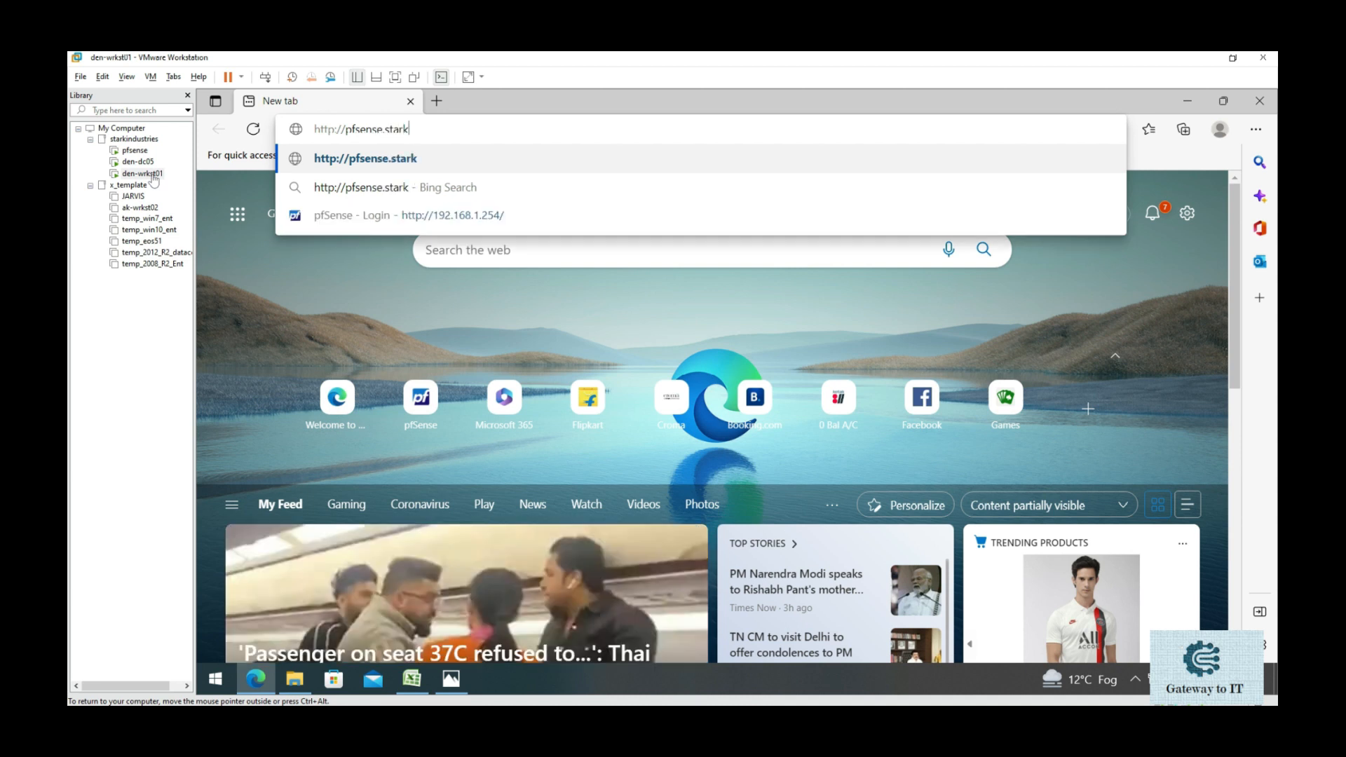
{"action": "type", "text": "industries.com"}
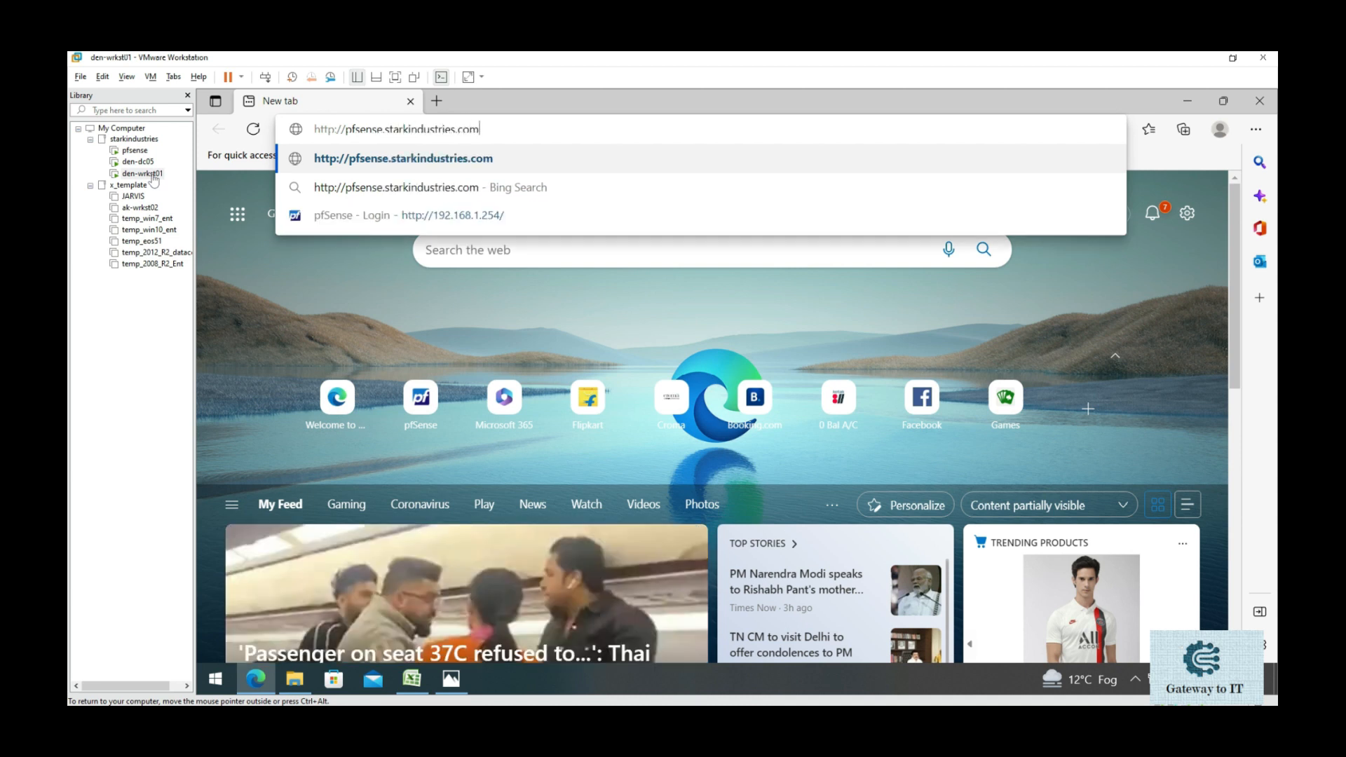
{"action": "key", "text": "Return"}
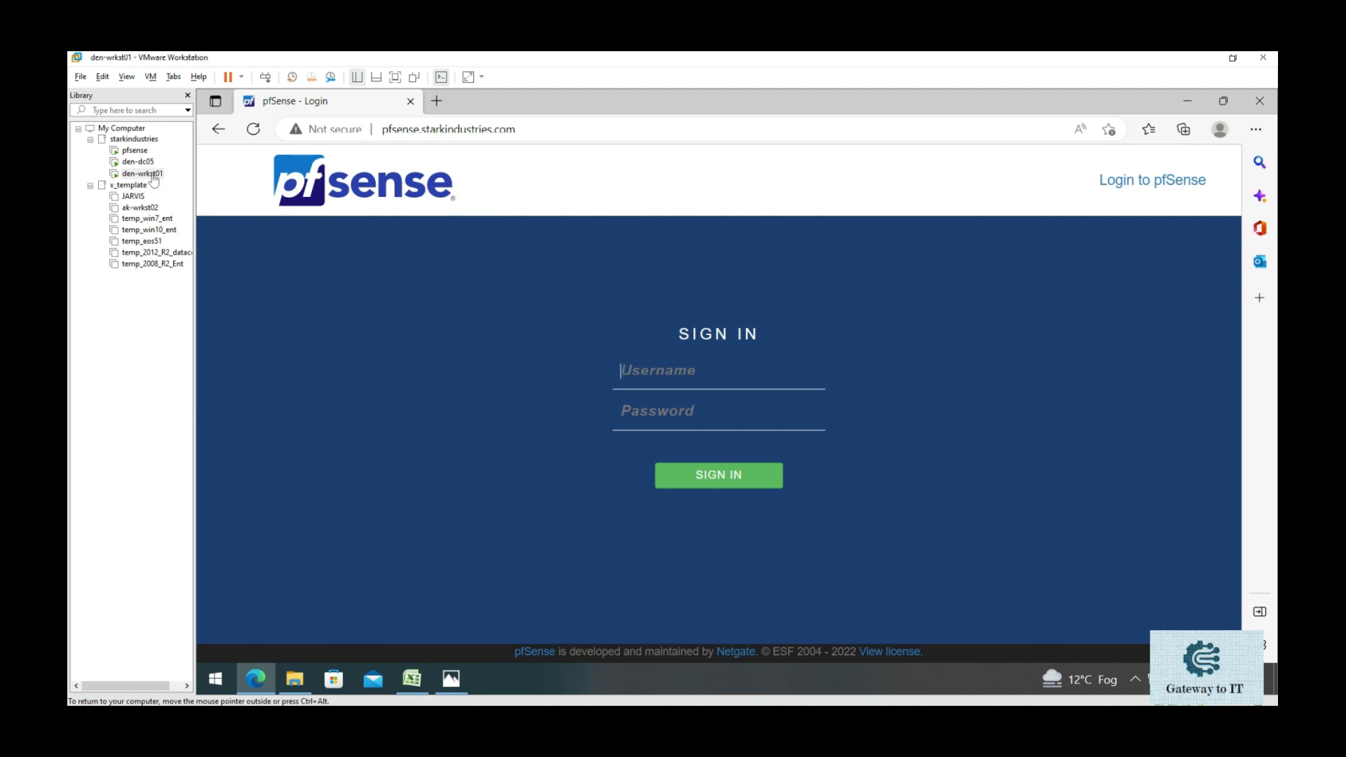
- Sign in to pfSense as admin with the account password and let Edge save it
{"action": "type", "text": "admin"}
{"action": "key", "text": "Tab"}
{"action": "type", "text": "password01"}
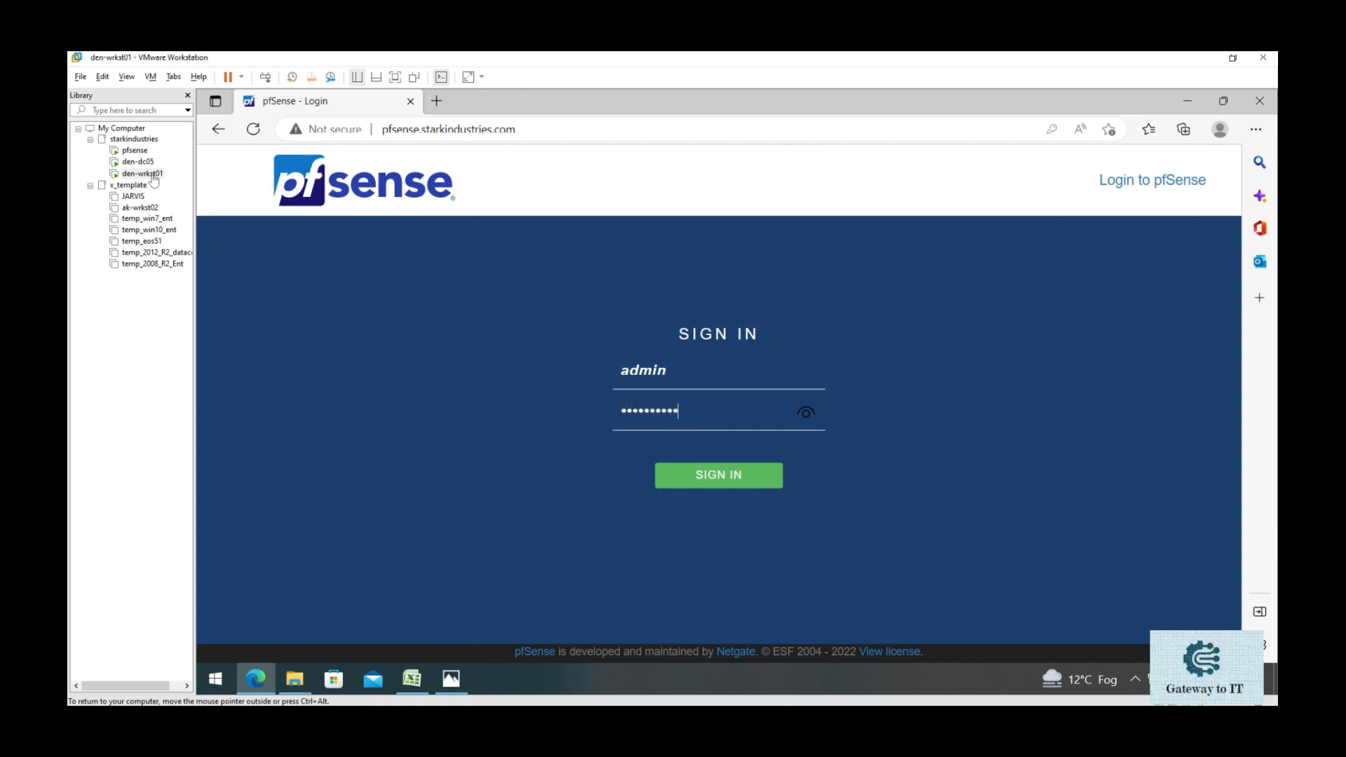
{"action": "key", "text": "Return"}
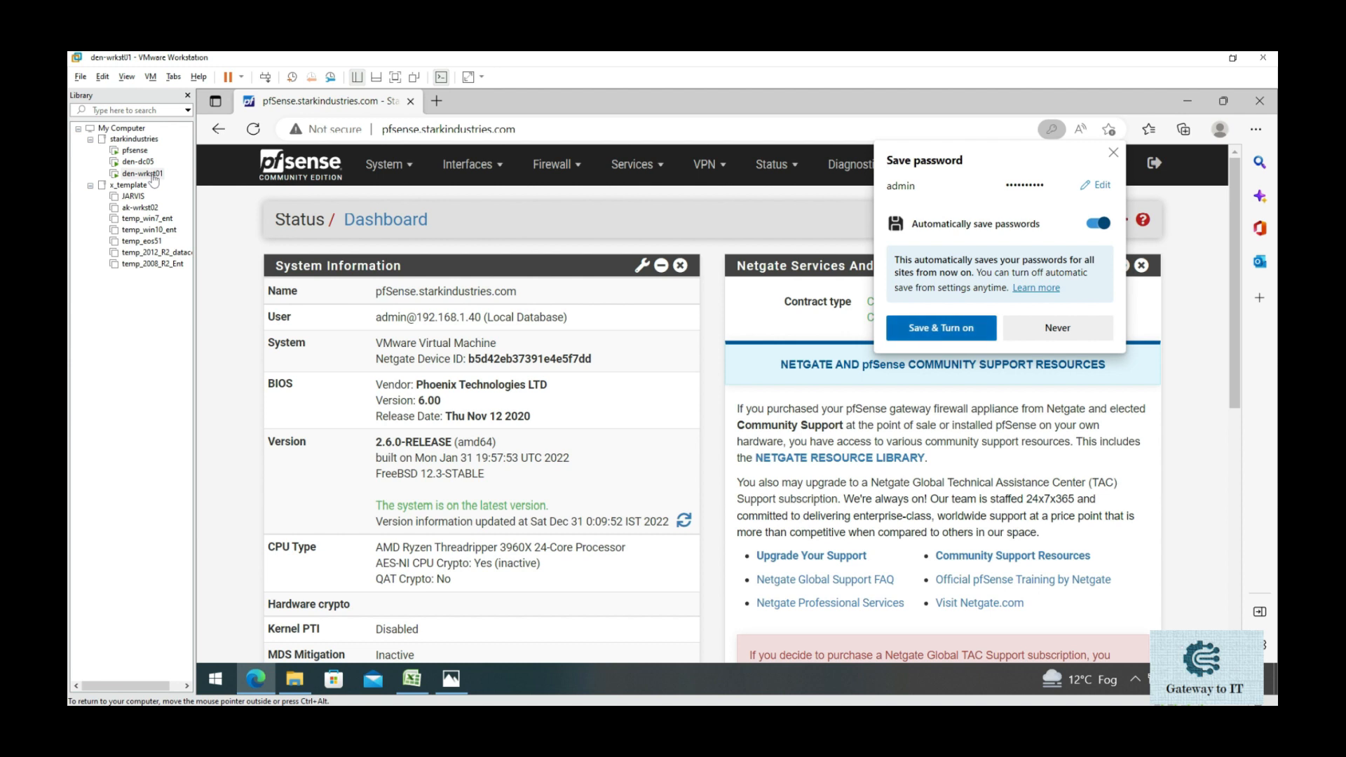
{"action": "key", "text": "Return"}
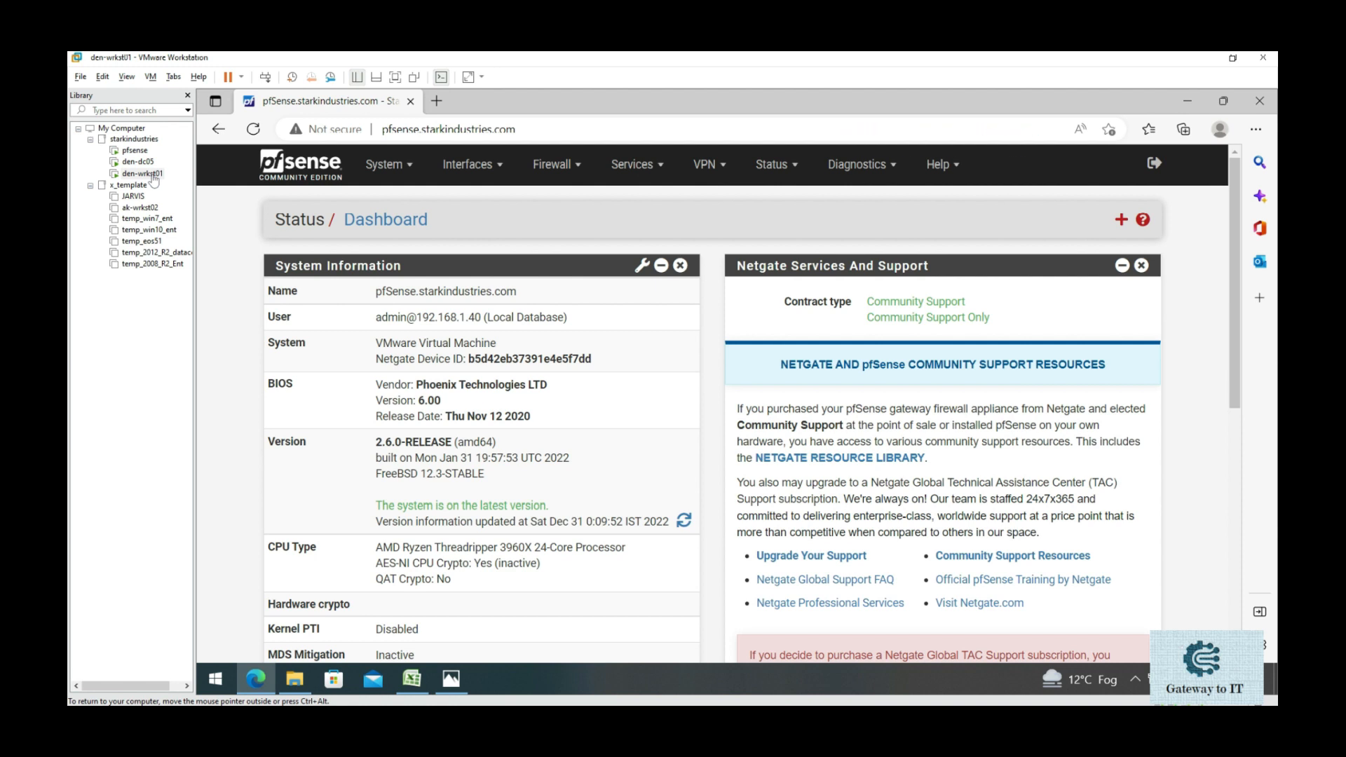
- Bookmark the dashboard as 'pfSense' on the favorites bar and open it from a new tab
{"action": "key", "text": "ctrl+d"}
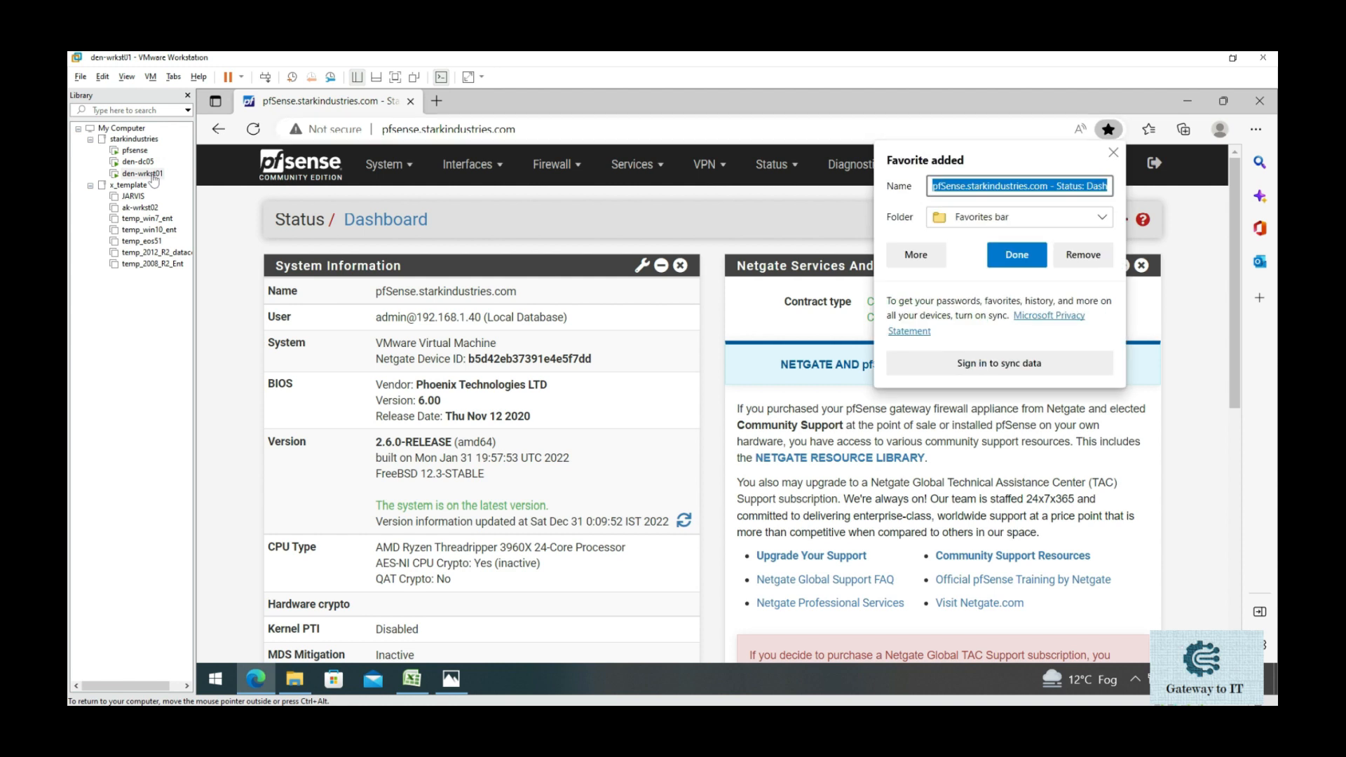
{"action": "left_click", "coordinate": [966, 186]}
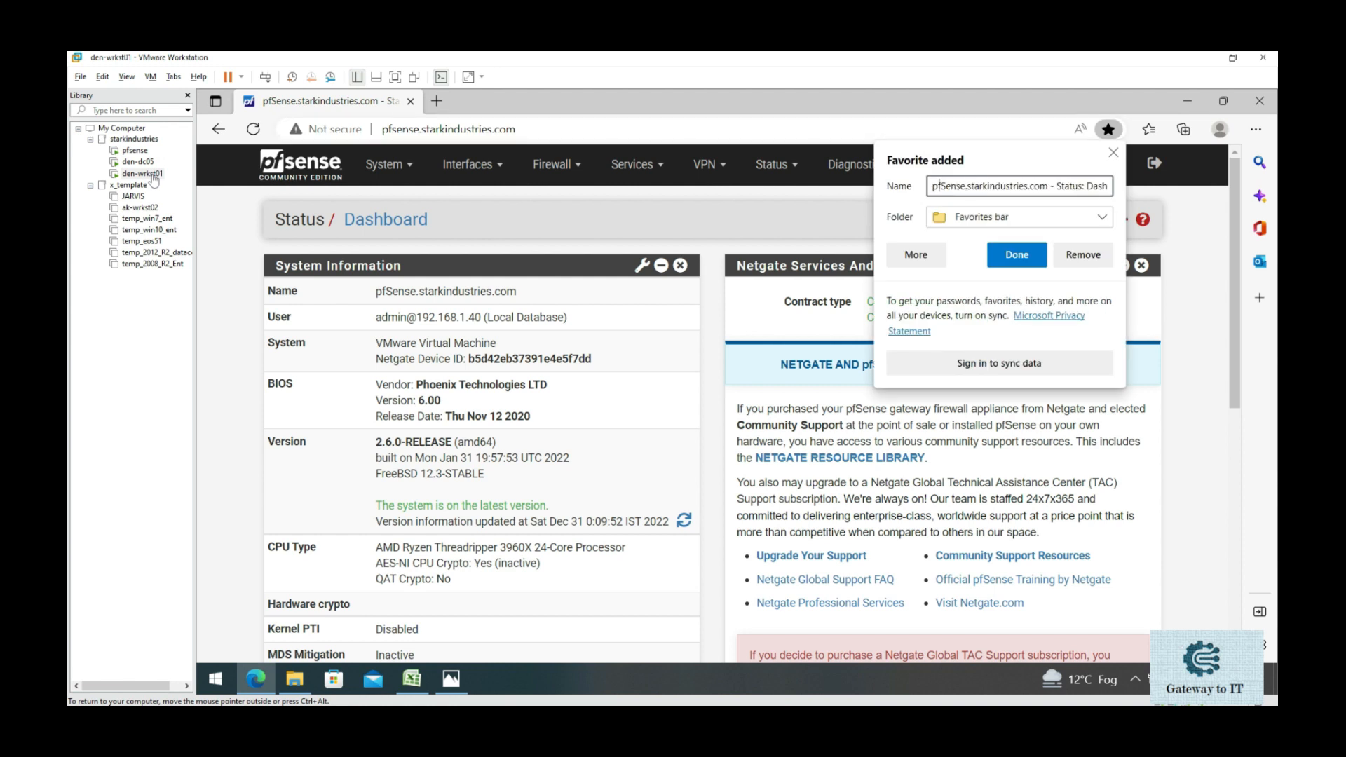
{"action": "key", "text": "Right"}
{"action": "key", "text": "shift+End"}
{"action": "key", "text": "Delete"}
{"action": "left_click", "coordinate": [1017, 254]}
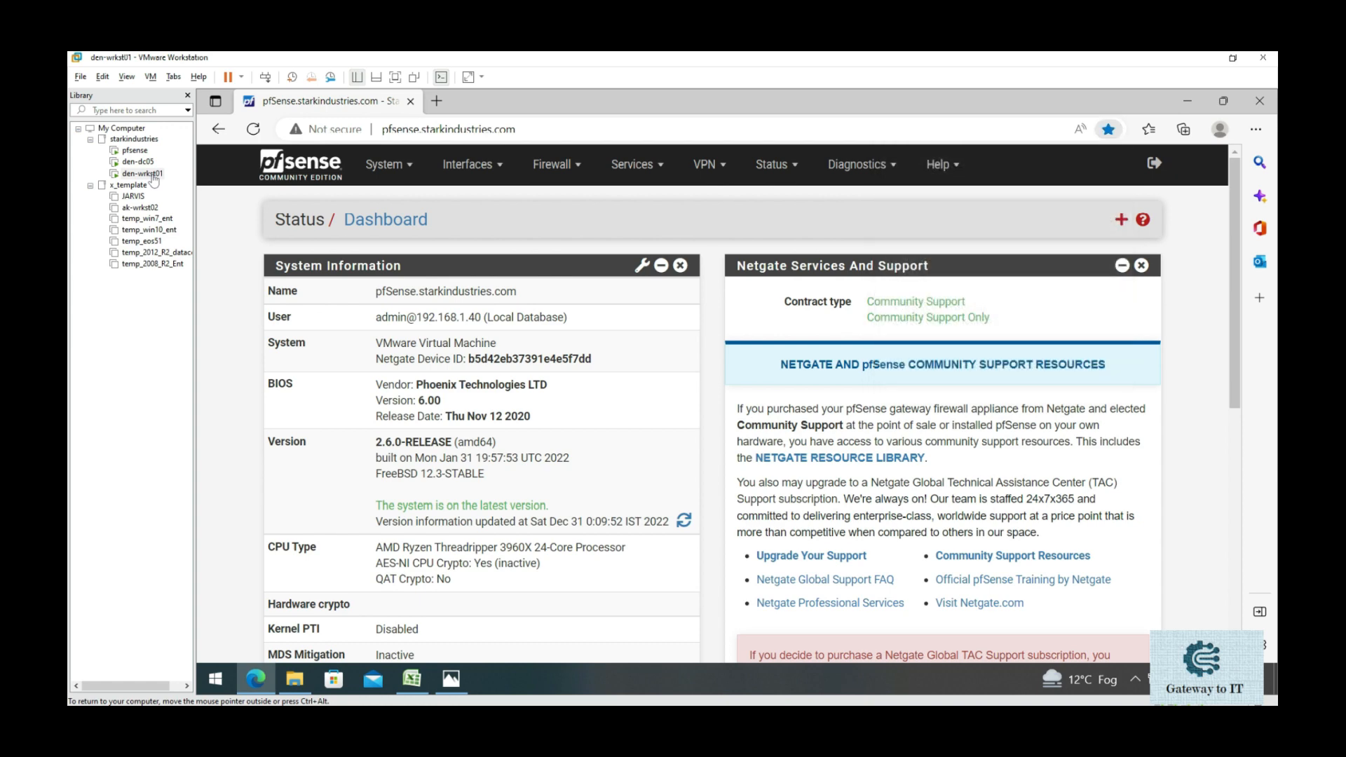
{"action": "key", "text": "ctrl+t"}
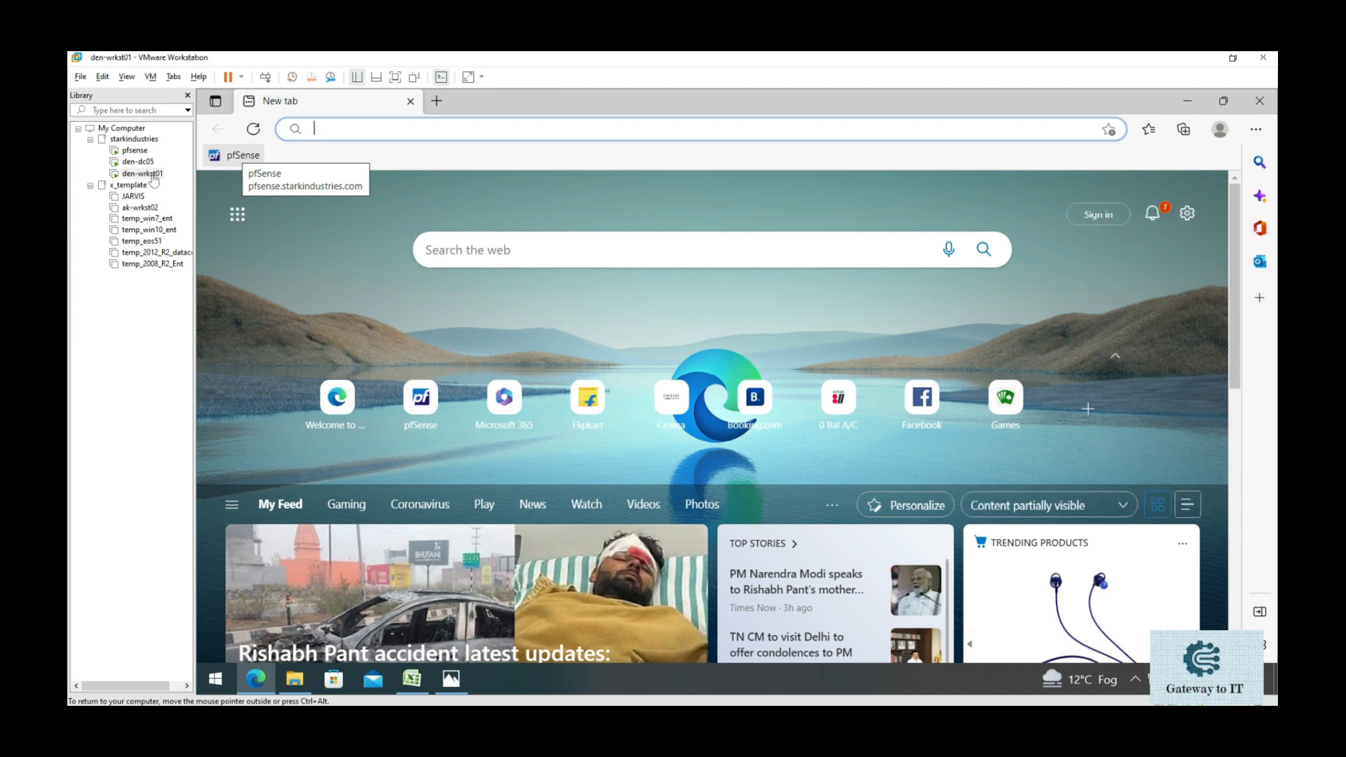
{"action": "left_click", "coordinate": [234, 155]}
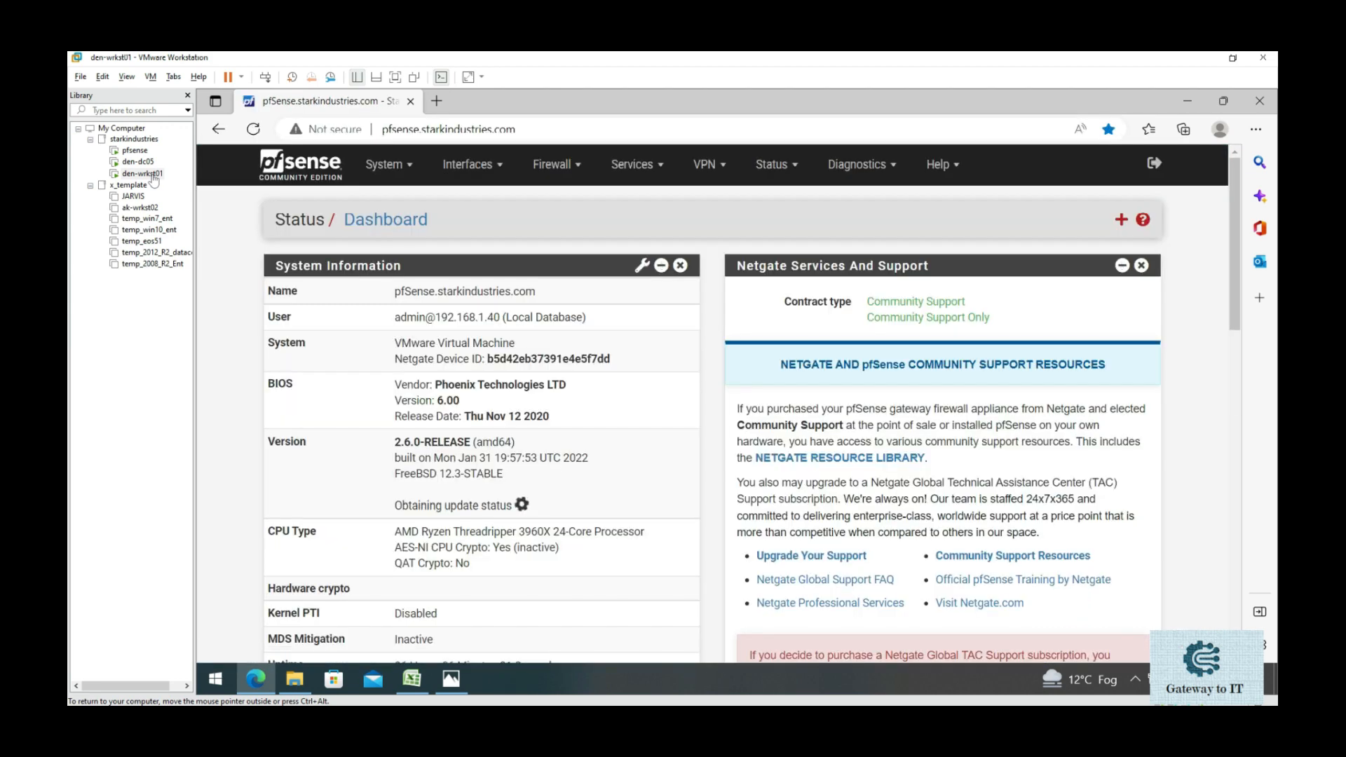